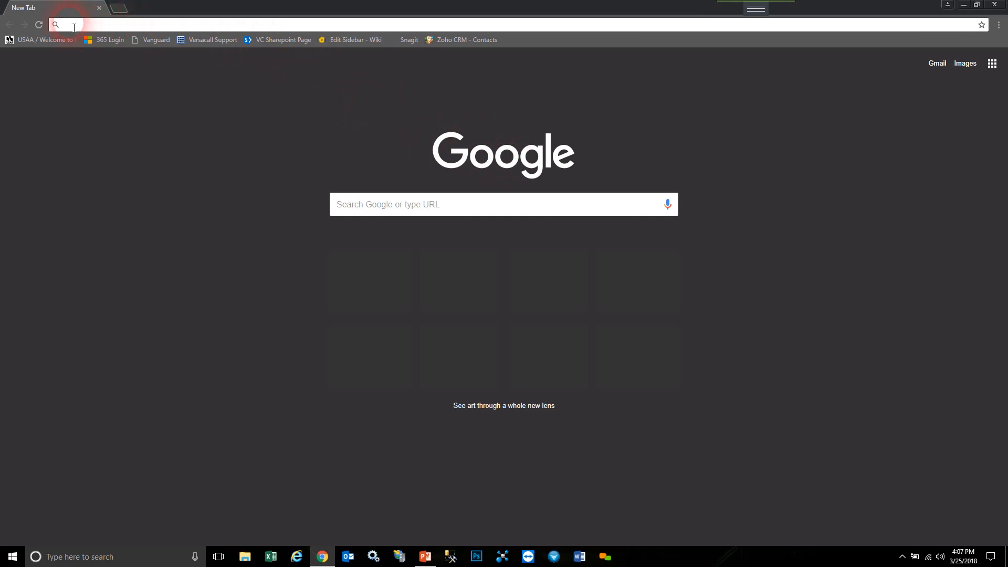
# - Load the VT3000 Home welcome page by entering 127.0.0.1 in Chrome's address bar
pyautogui.click(168, 29)
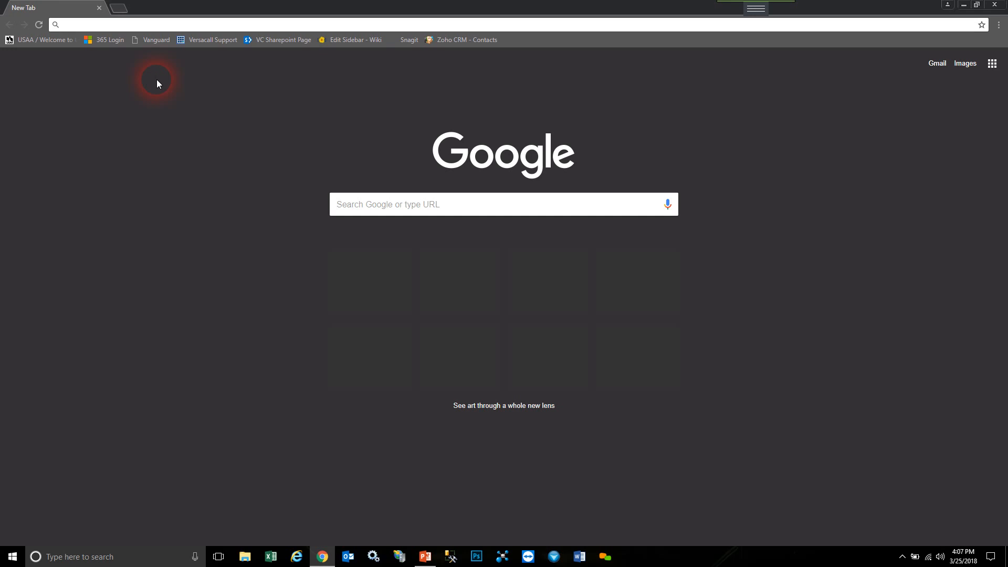
pyautogui.write('12')
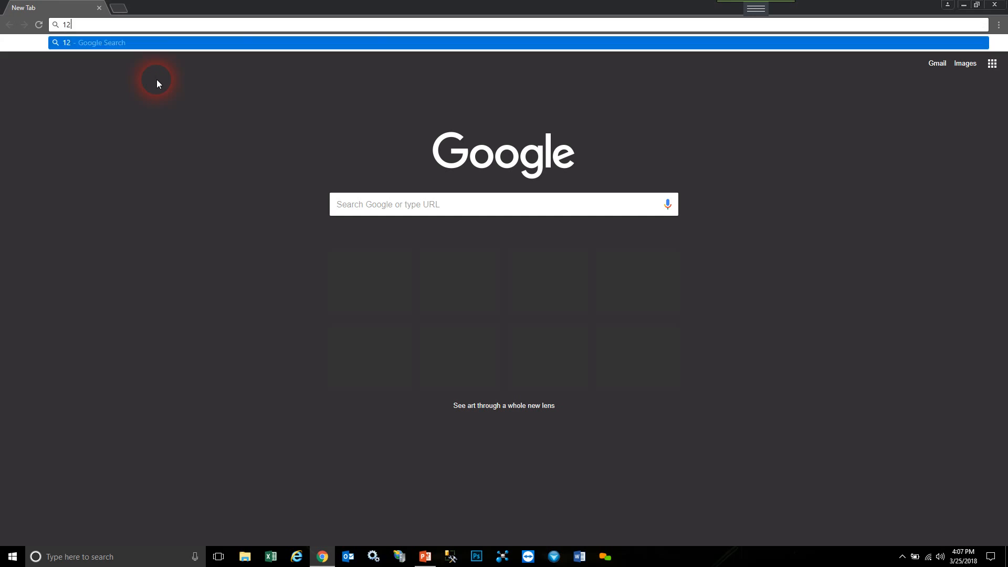
pyautogui.write('7.0.0.1')
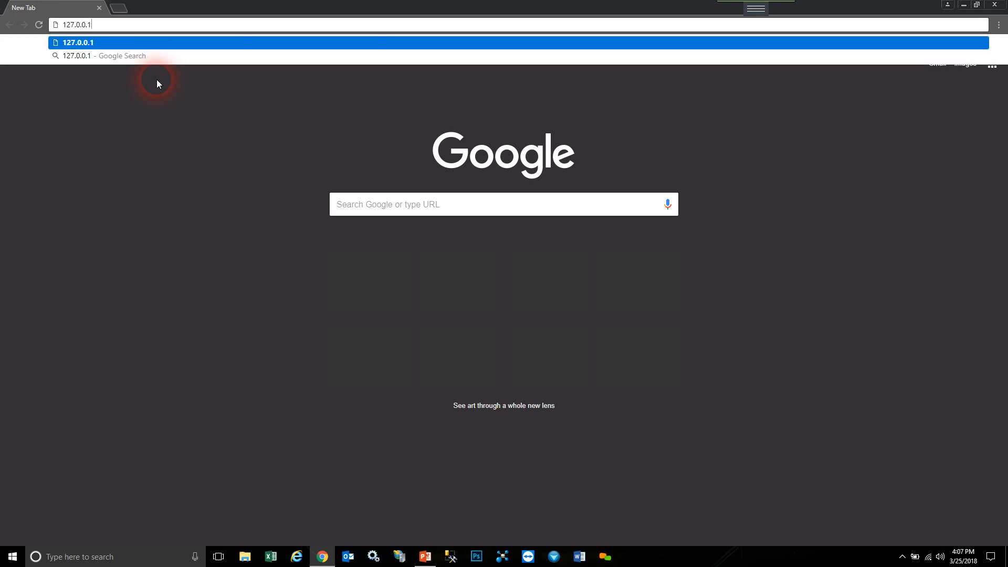
pyautogui.press('Return')
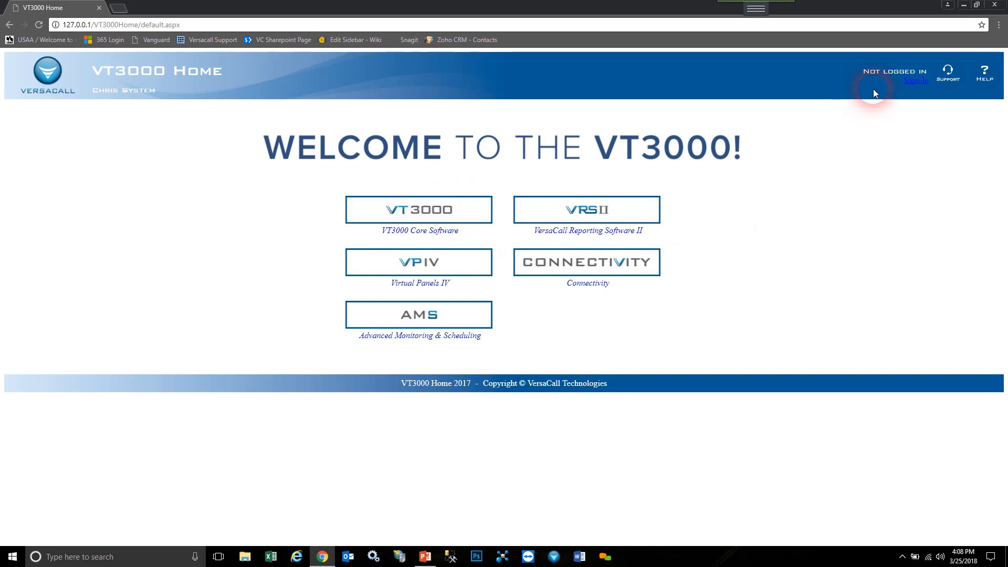
pyautogui.click(916, 83)
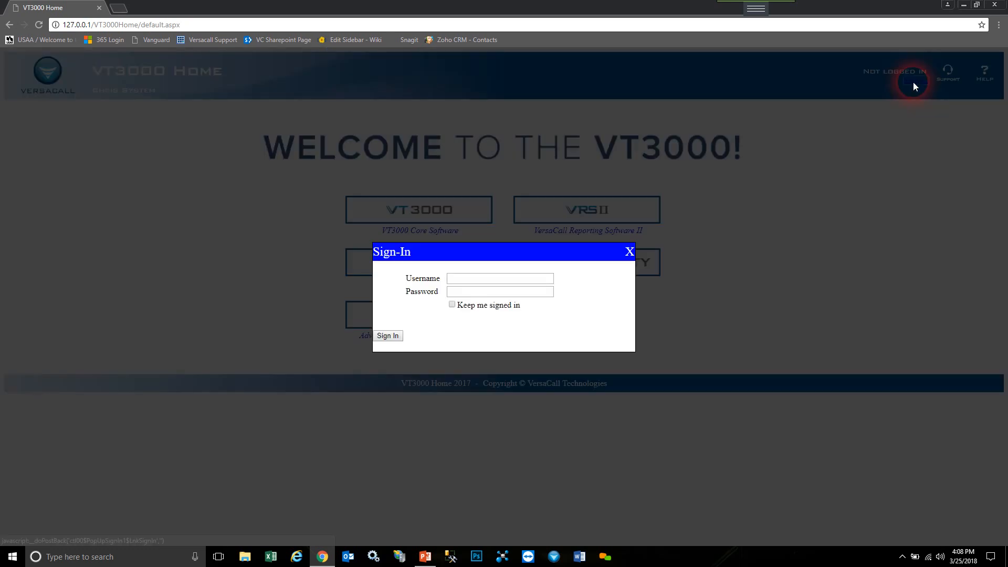
pyautogui.click(465, 291)
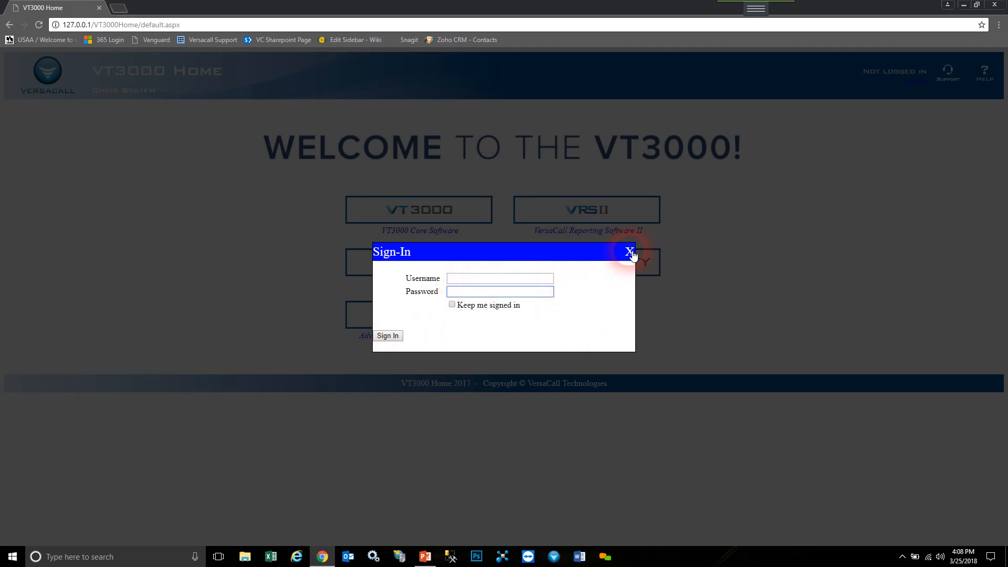
pyautogui.click(629, 252)
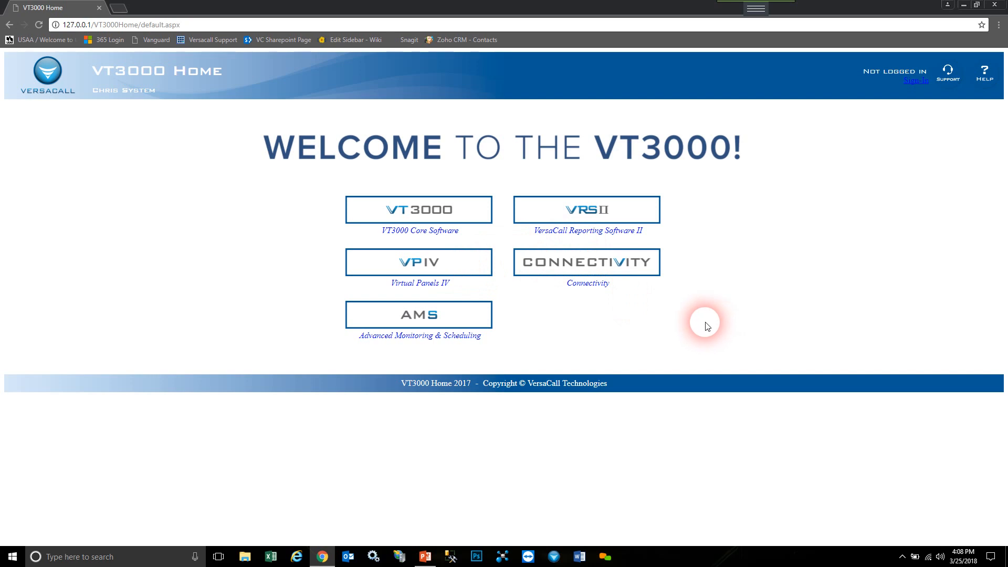
# - Bring up the Contact Support form and step through its name, e-mail, phone and message fields
pyautogui.click(948, 79)
pyautogui.click(110, 155)
pyautogui.click(99, 128)
pyautogui.click(123, 185)
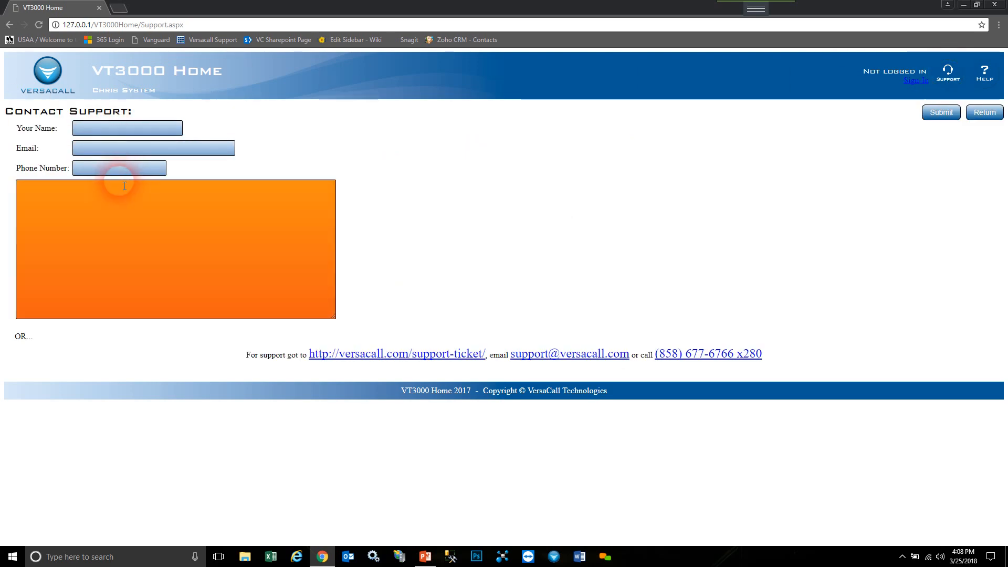
pyautogui.click(90, 149)
pyautogui.click(94, 132)
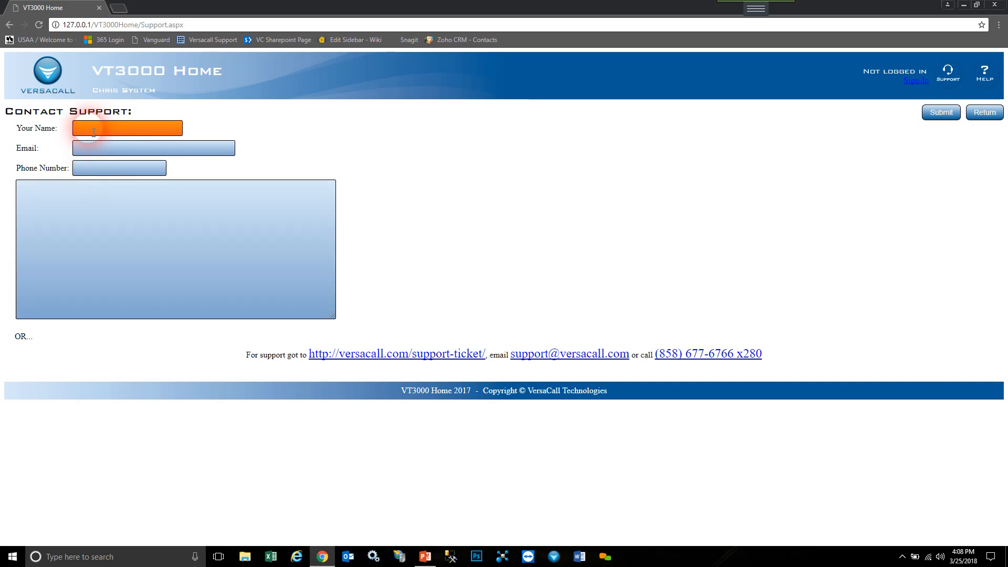
pyautogui.click(90, 150)
pyautogui.click(92, 169)
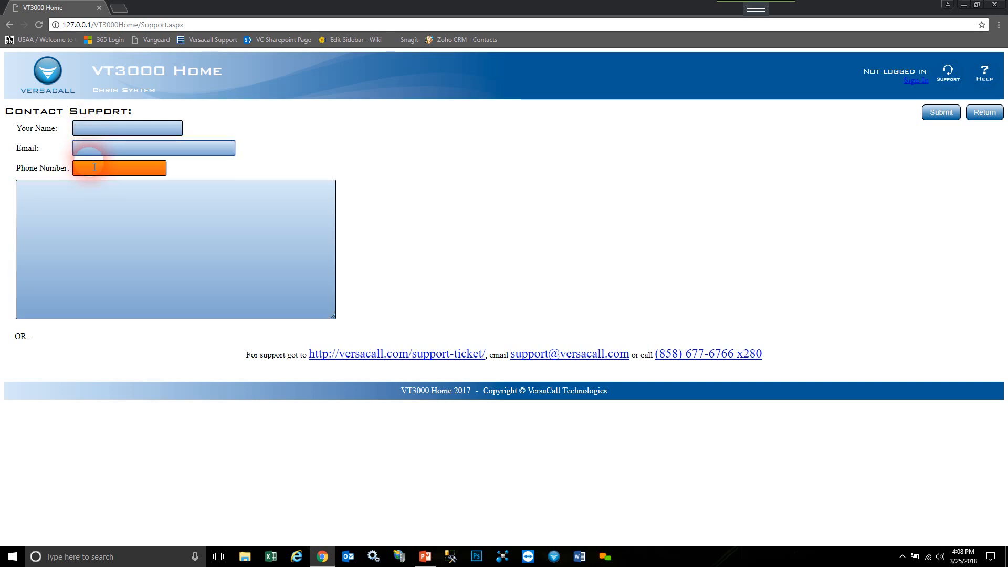
pyautogui.click(83, 200)
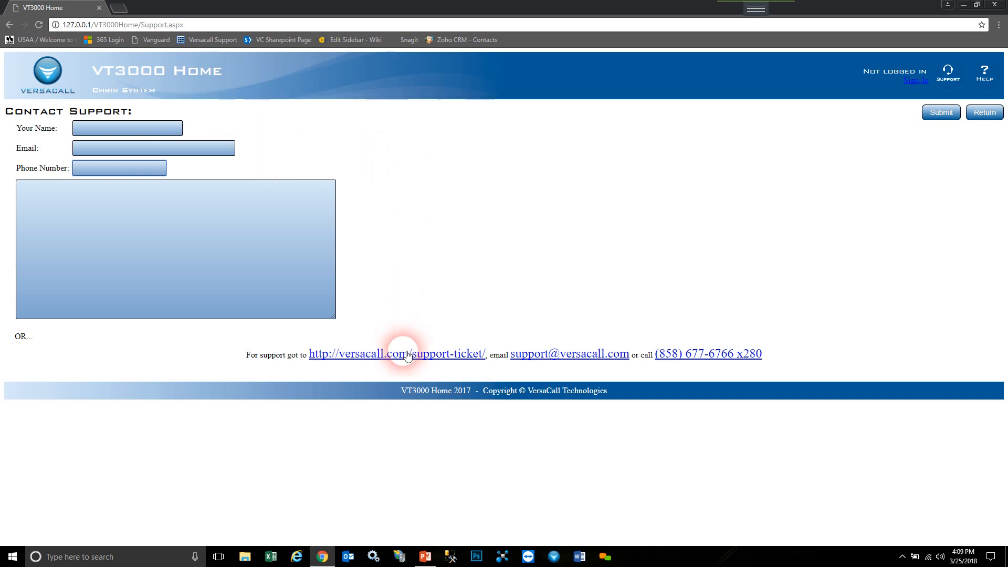
pyautogui.click(444, 359)
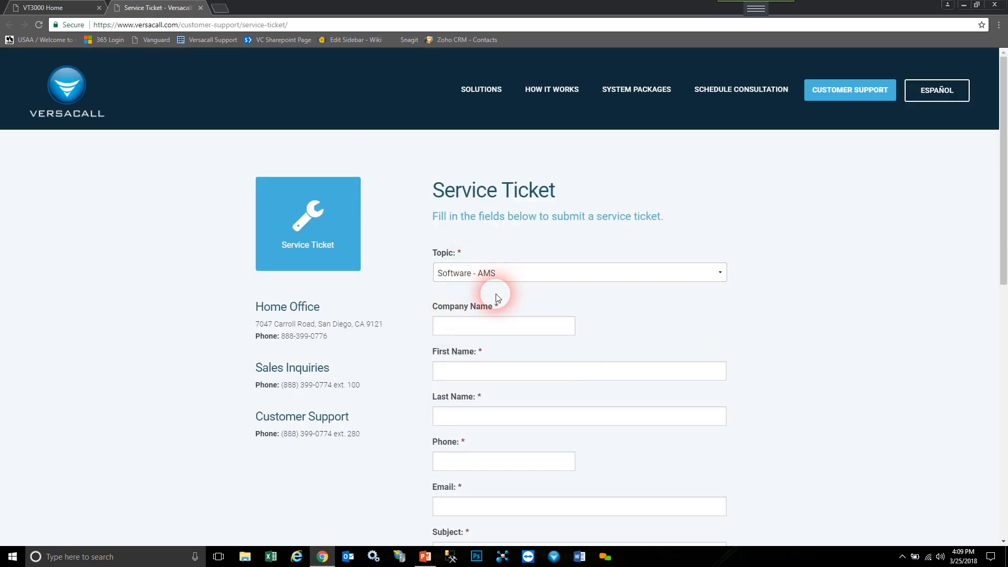
pyautogui.scroll(-1, 414, 320)
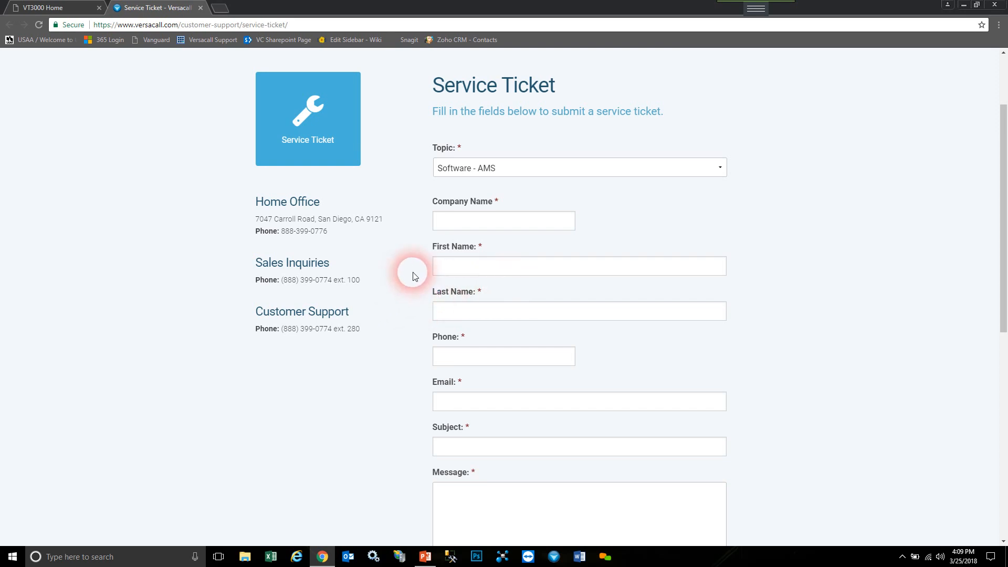
pyautogui.click(201, 9)
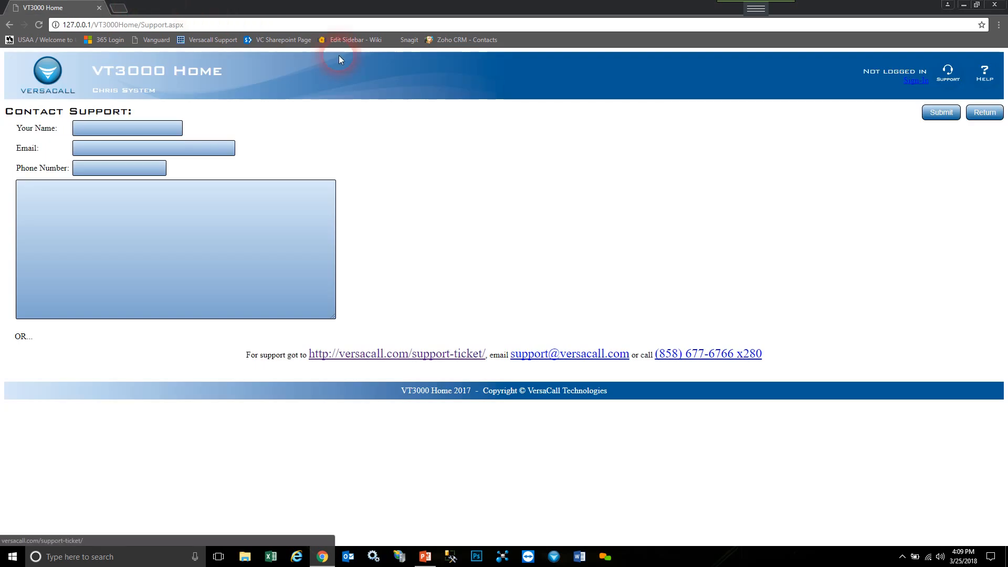
pyautogui.click(581, 359)
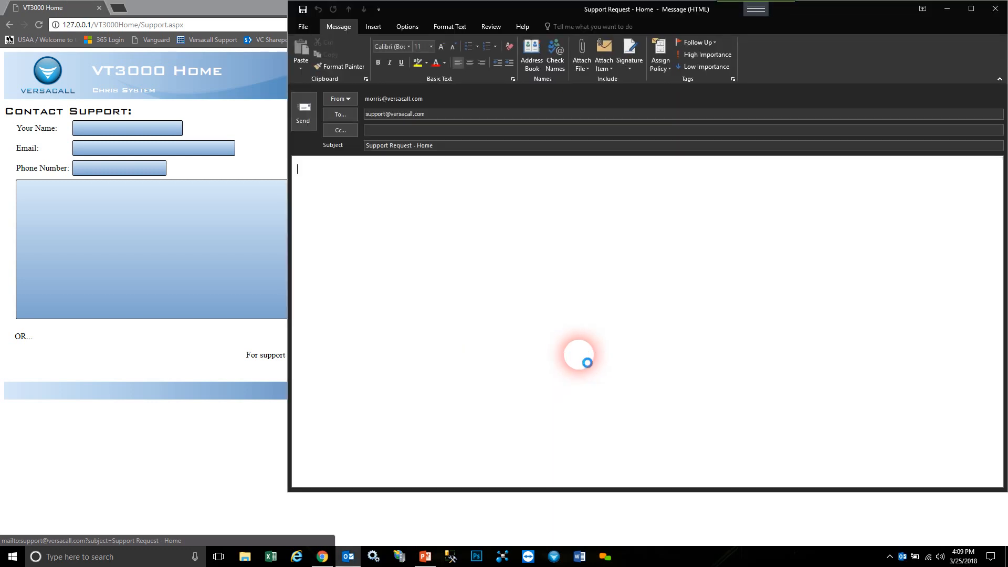
pyautogui.click(420, 120)
pyautogui.moveTo(434, 146); pyautogui.dragTo(349, 147)
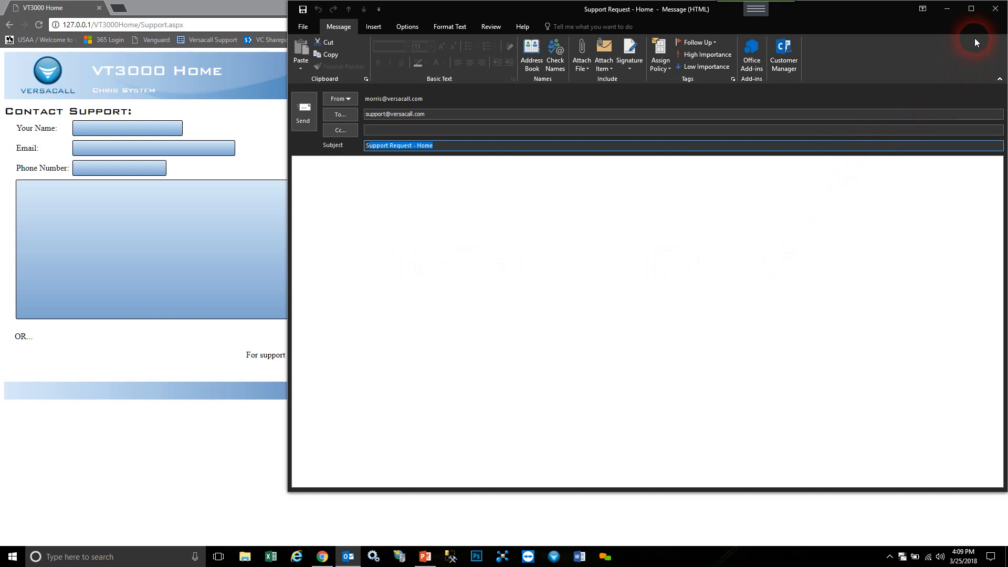
pyautogui.click(992, 15)
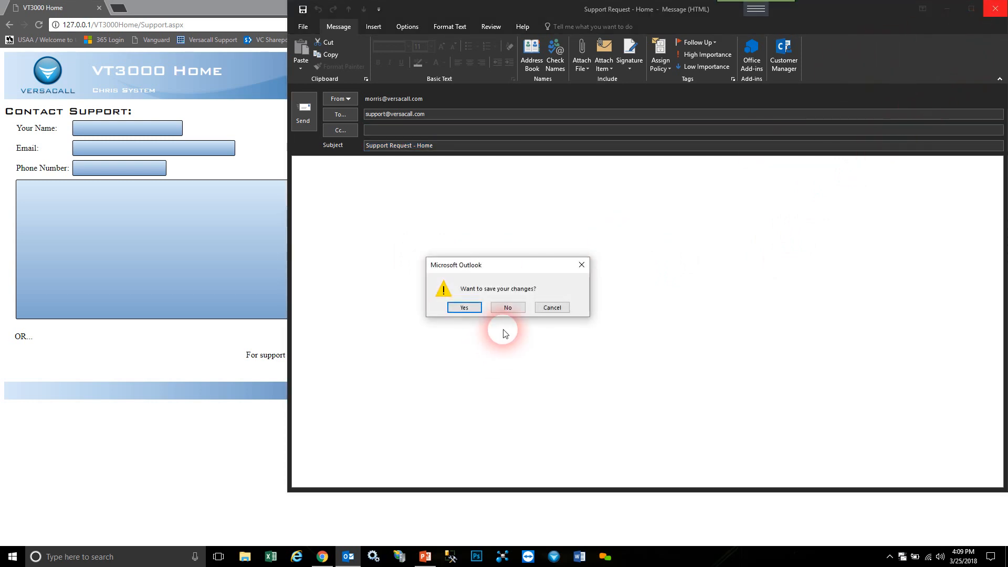
pyautogui.click(507, 309)
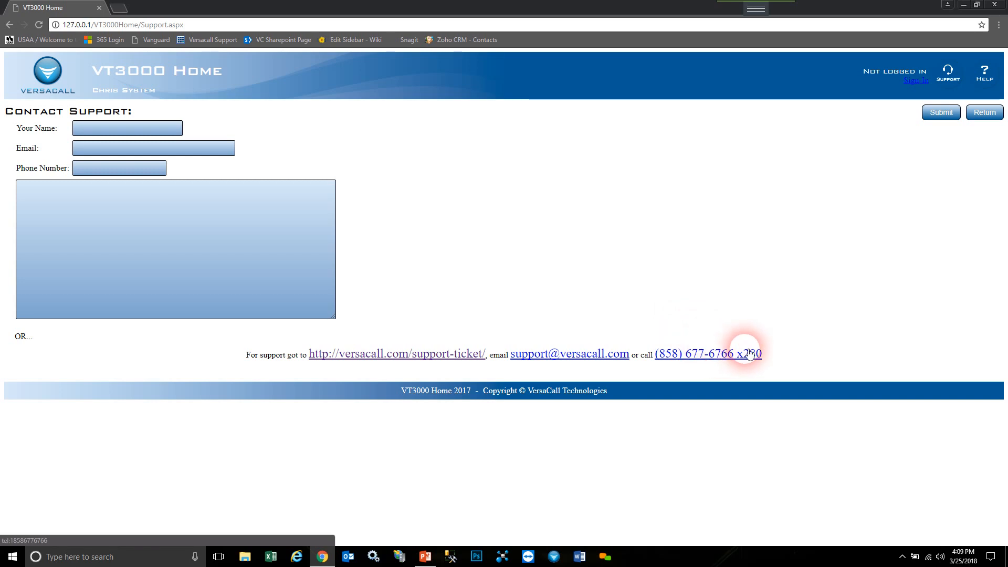
# - Return to the welcome page, launch the Help wiki and go to the VT3000 Devices article
pyautogui.click(989, 114)
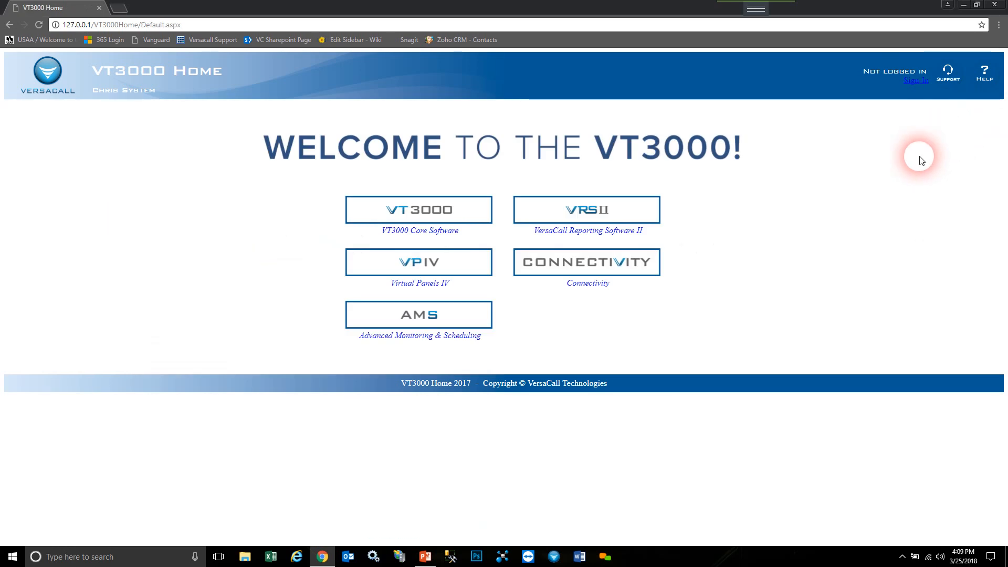
pyautogui.click(986, 78)
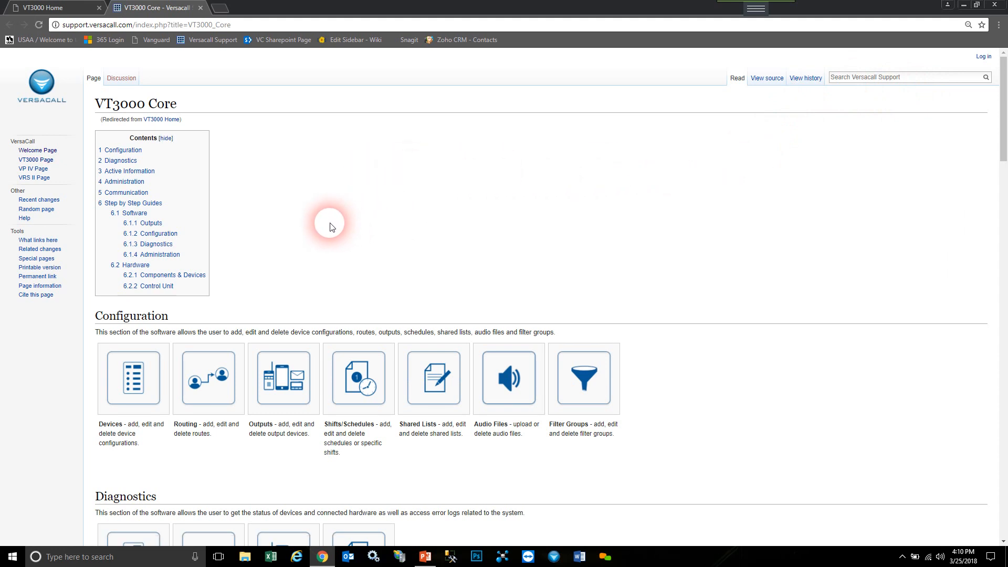
pyautogui.scroll(-1, 283, 260)
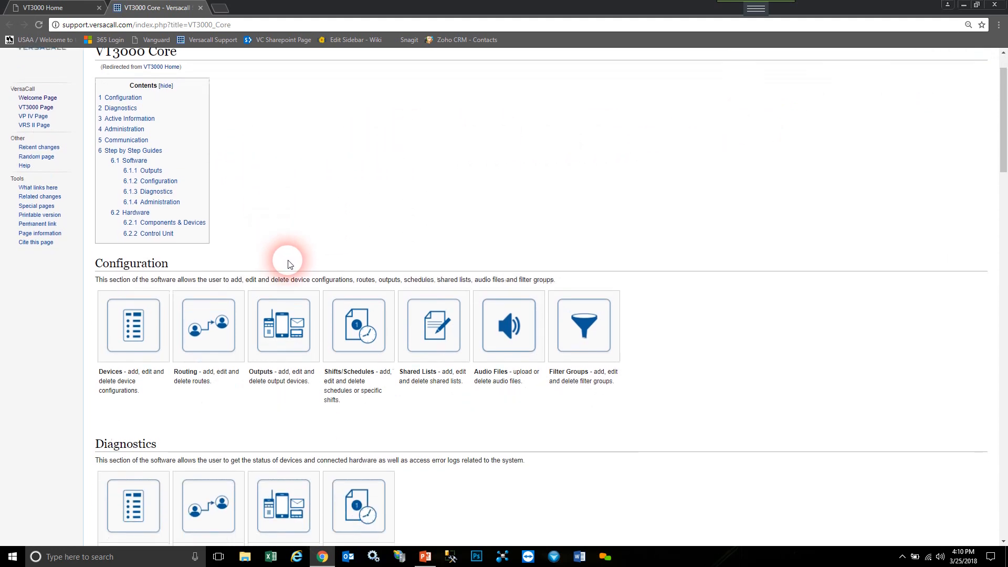
pyautogui.scroll(-1, 273, 298)
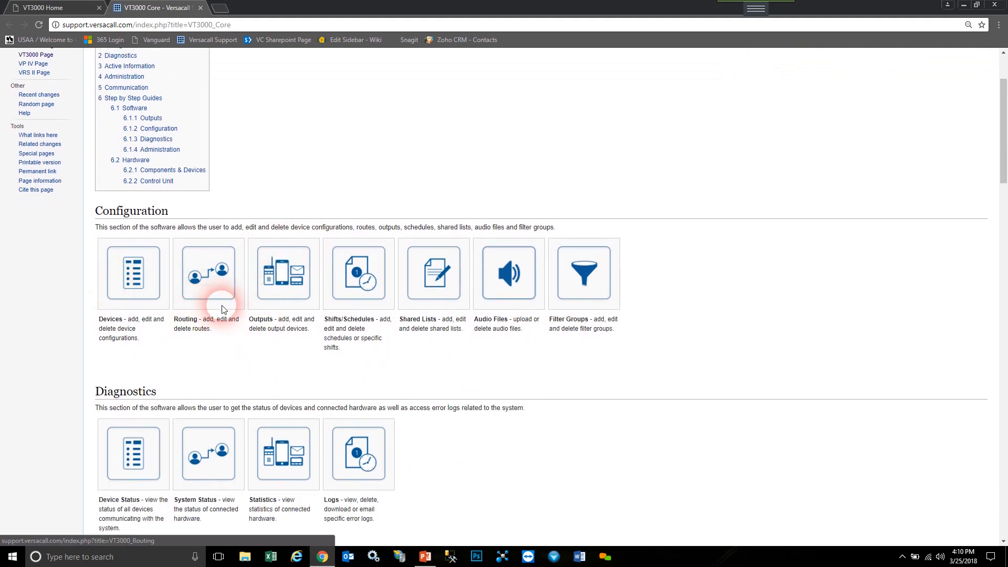
pyautogui.scroll(-1, 286, 328)
pyautogui.scroll(-7, 288, 329)
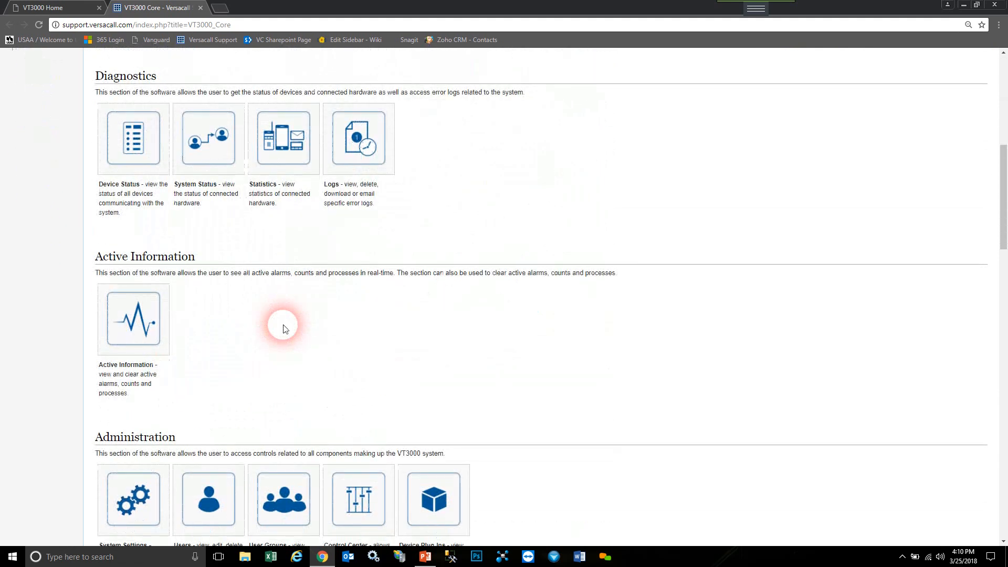
pyautogui.scroll(10, 288, 329)
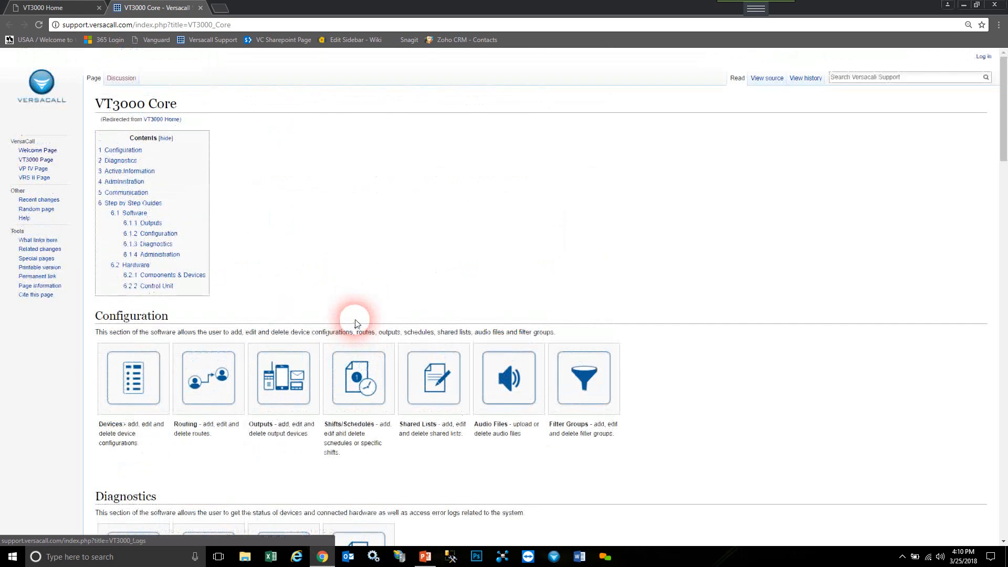
pyautogui.click(162, 385)
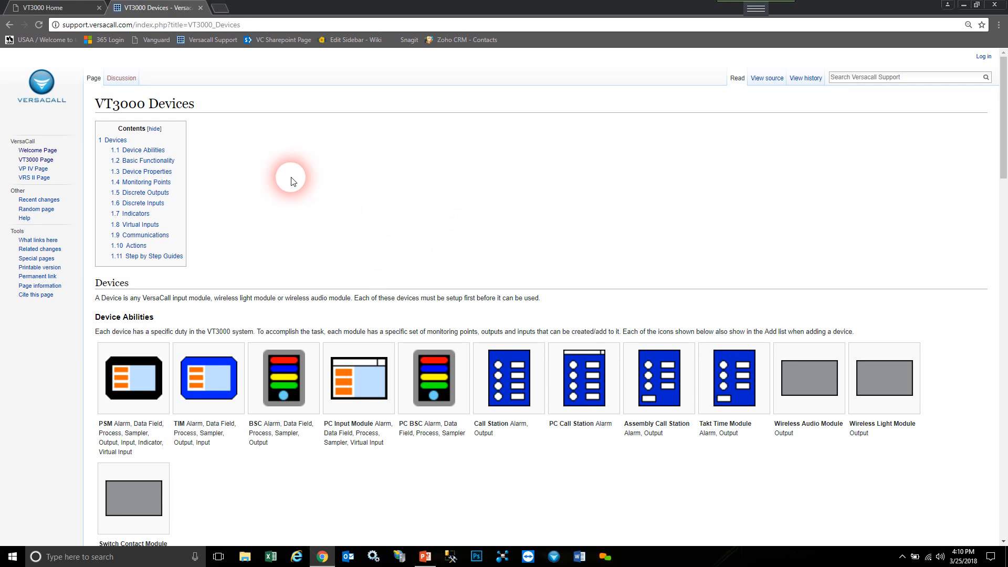
# - Close the wiki tab and log in to VT3000 as admin with the account password
pyautogui.click(202, 8)
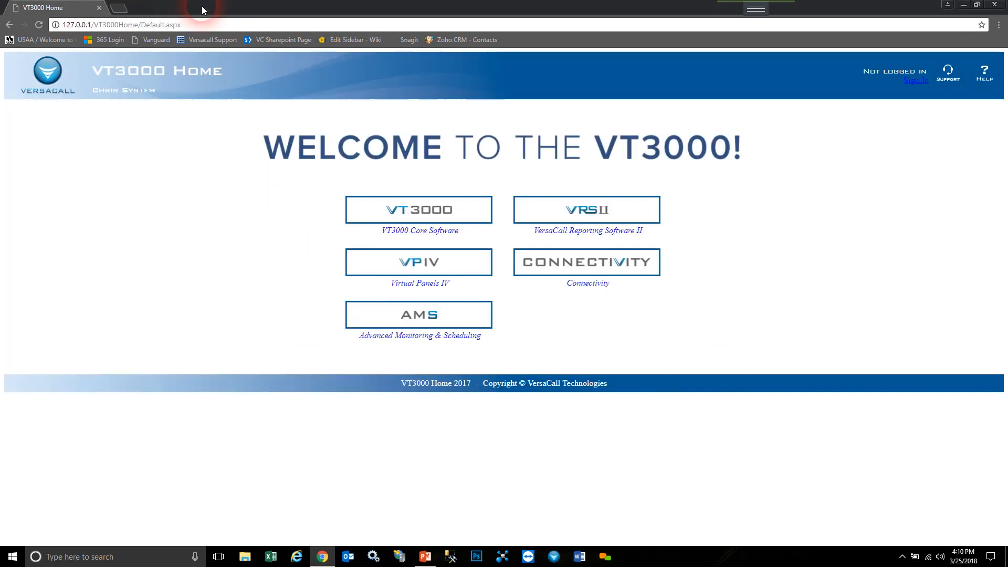
pyautogui.click(469, 212)
pyautogui.click(492, 251)
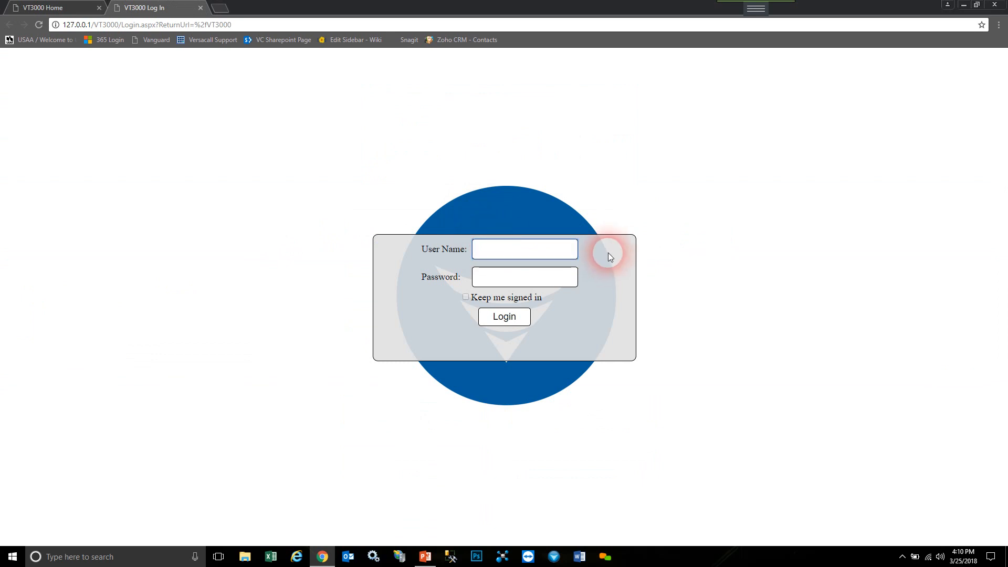
pyautogui.write('admin')
pyautogui.press('Tab')
pyautogui.write('•••••')
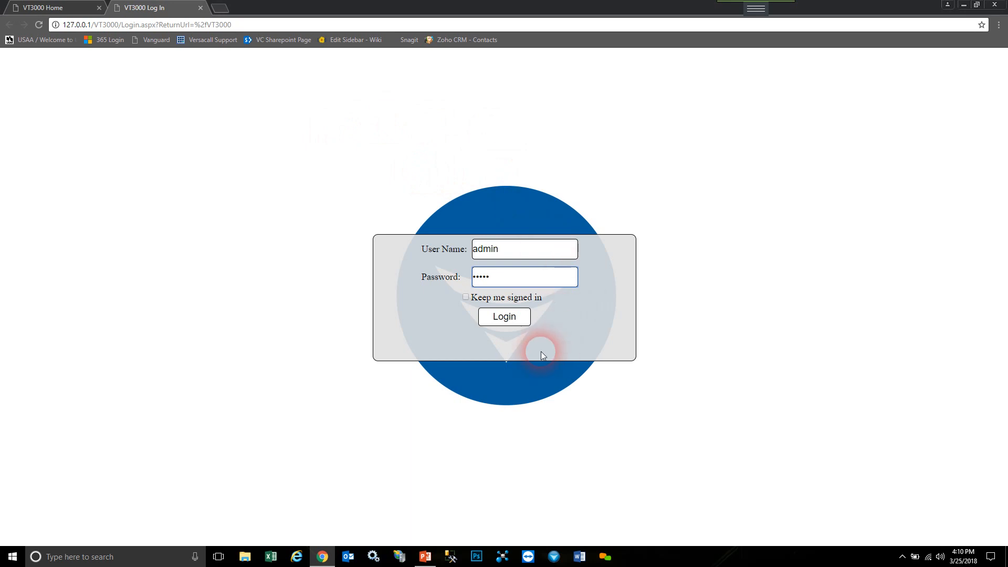
pyautogui.click(511, 321)
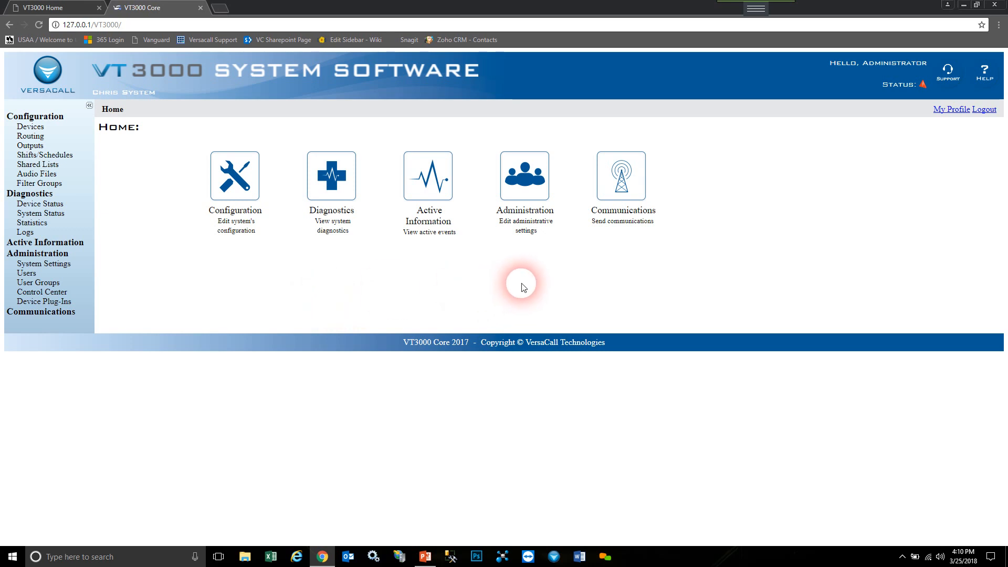
# - Go to Administration > User Groups and select the Administrators group
pyautogui.click(531, 227)
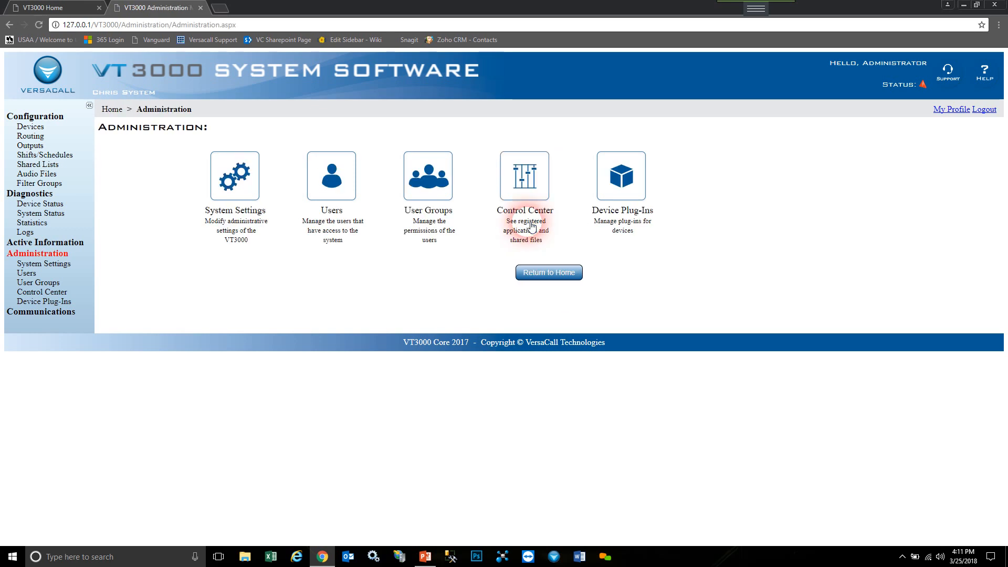
pyautogui.click(443, 217)
pyautogui.click(495, 147)
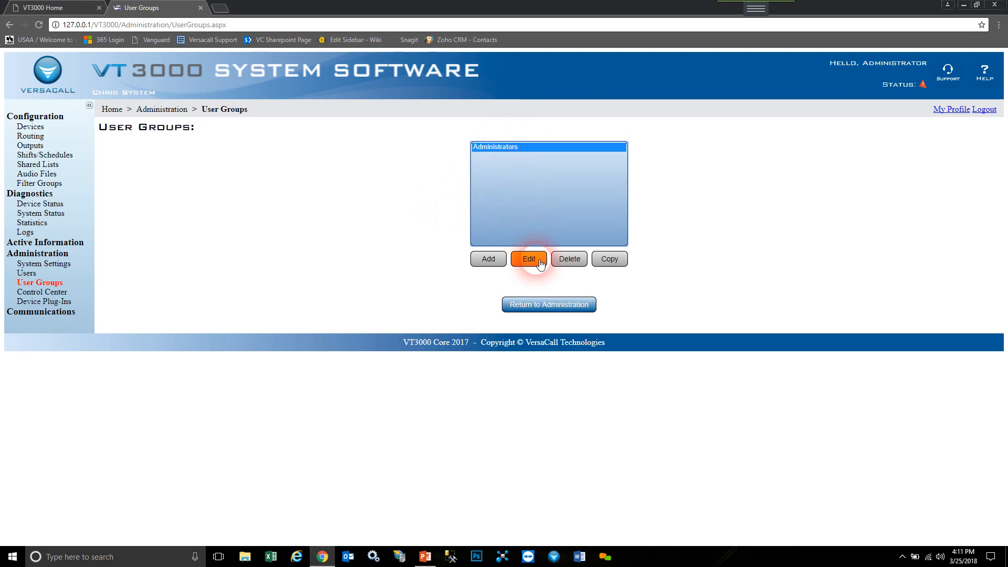
# - Add a new user group named Test Group for the VT3000 Core Software application
pyautogui.click(497, 262)
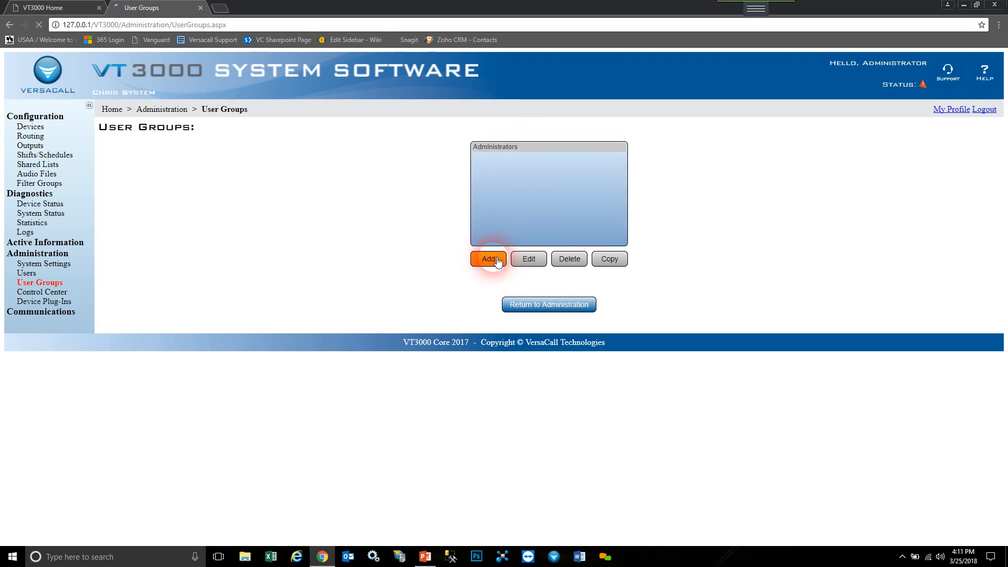
pyautogui.click(455, 152)
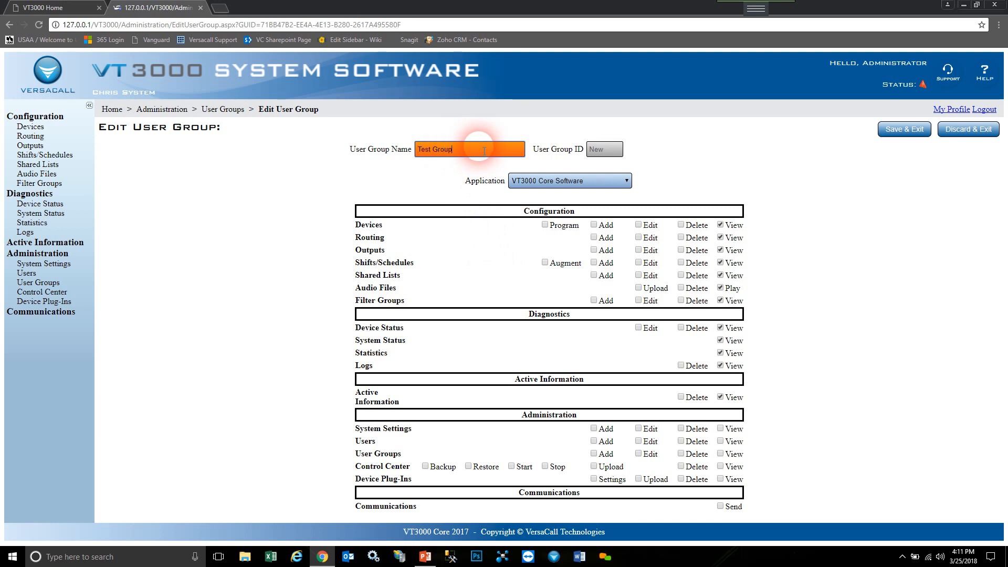
pyautogui.press('Tab')
pyautogui.click(587, 181)
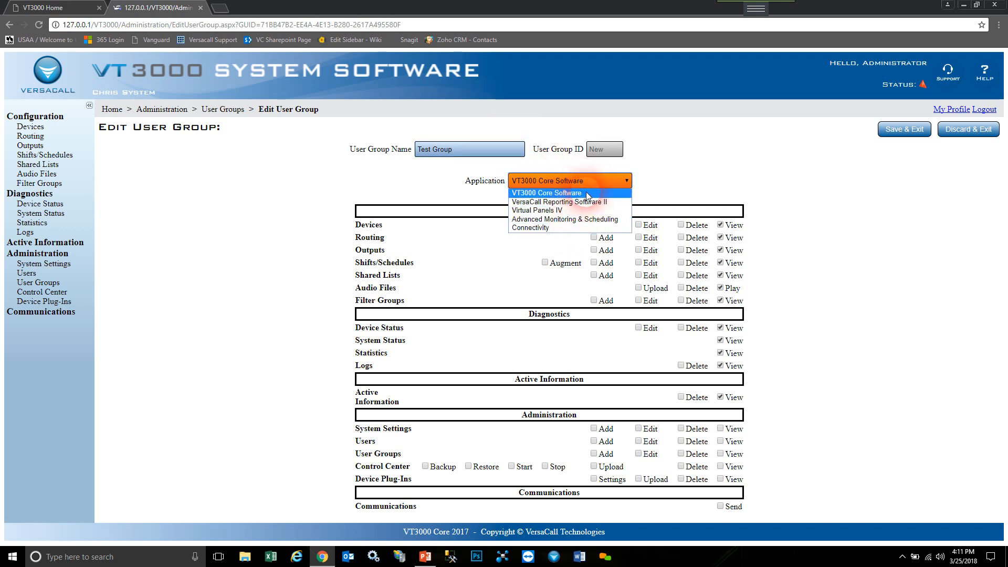
pyautogui.click(583, 192)
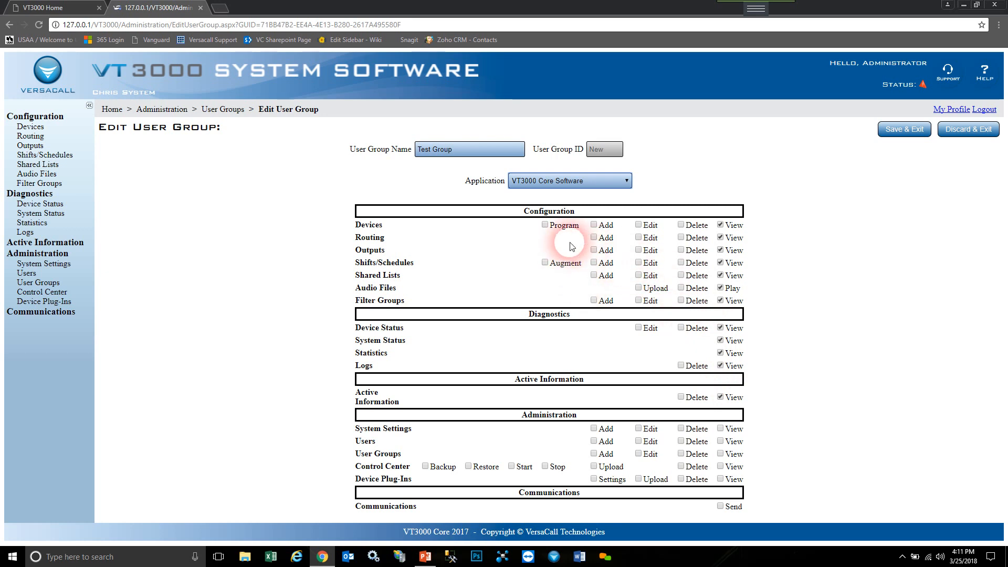
# - Grant Test Group the Devices Program, Add, Edit and Delete permissions and save it
pyautogui.moveTo(388, 224); pyautogui.dragTo(361, 225)
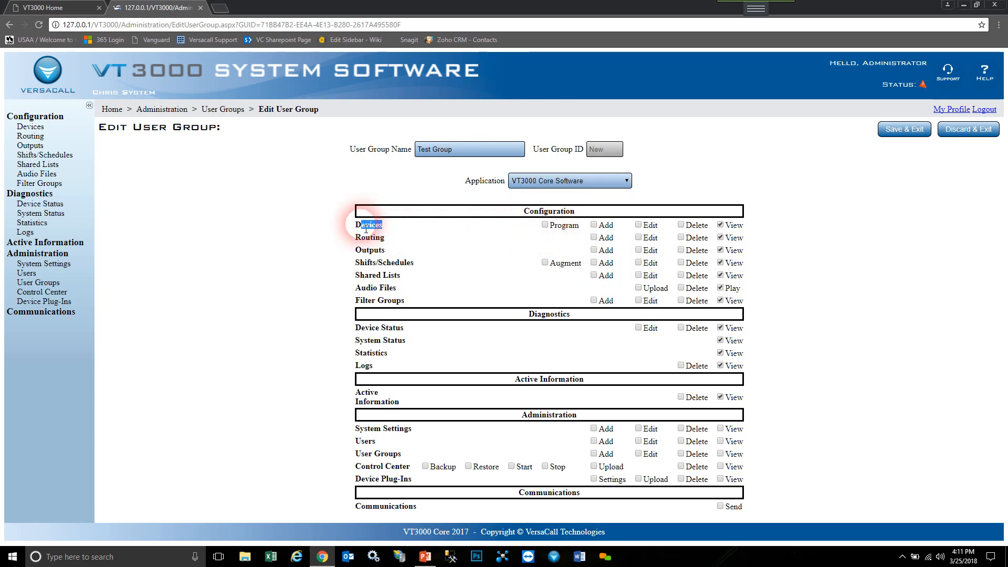
pyautogui.click(545, 225)
pyautogui.click(594, 225)
pyautogui.click(639, 225)
pyautogui.click(681, 225)
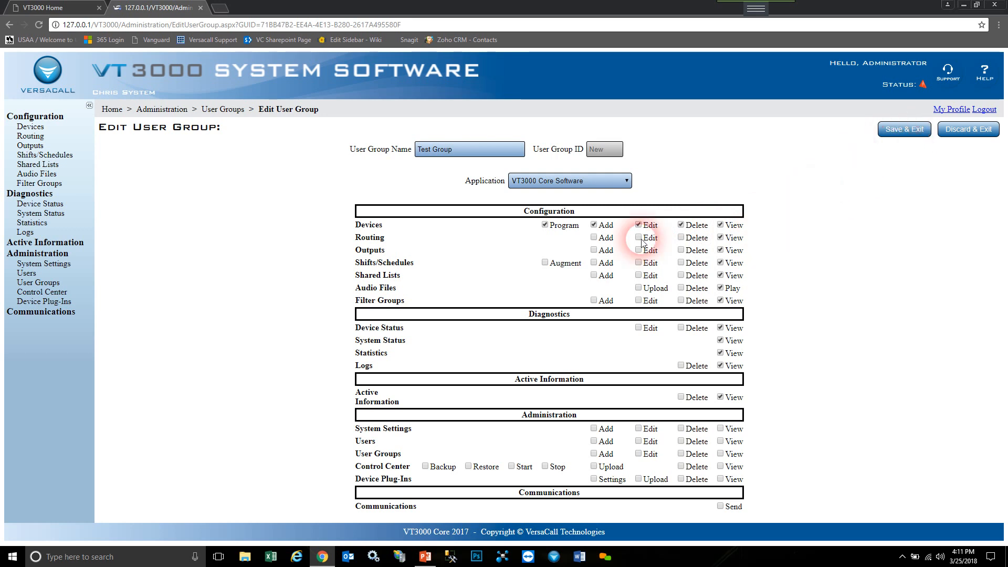
pyautogui.click(681, 237)
pyautogui.click(640, 238)
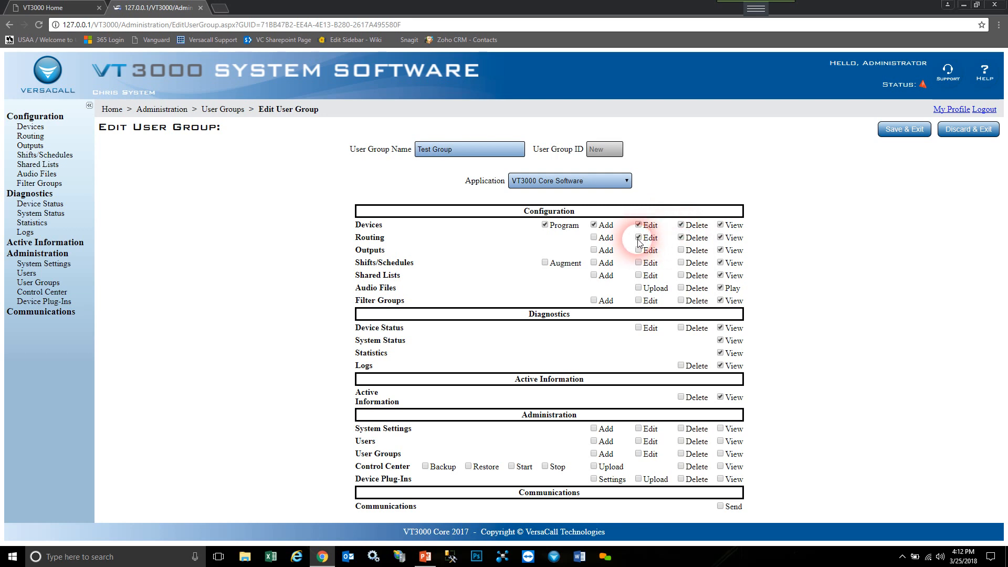
pyautogui.click(639, 238)
pyautogui.click(696, 240)
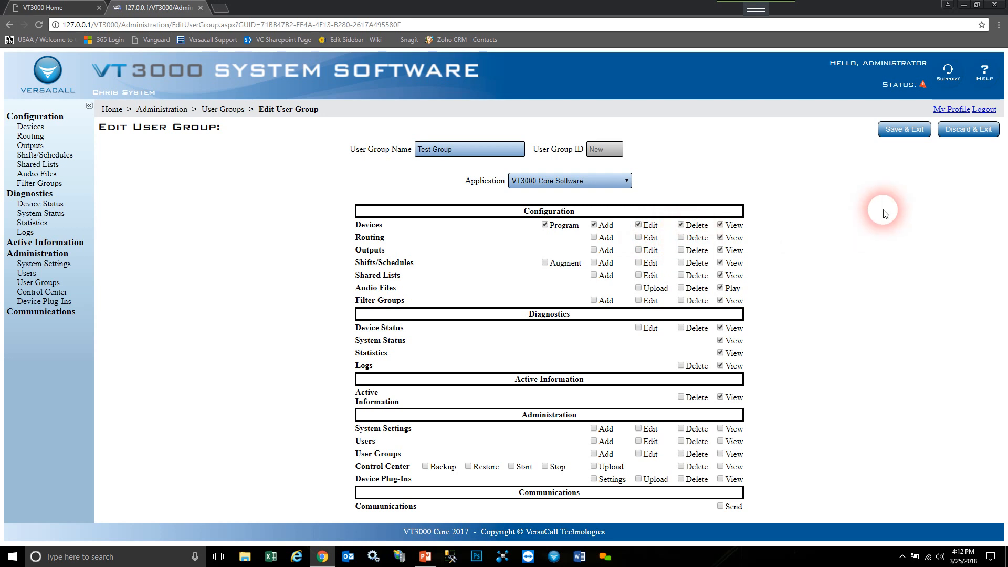
pyautogui.click(910, 129)
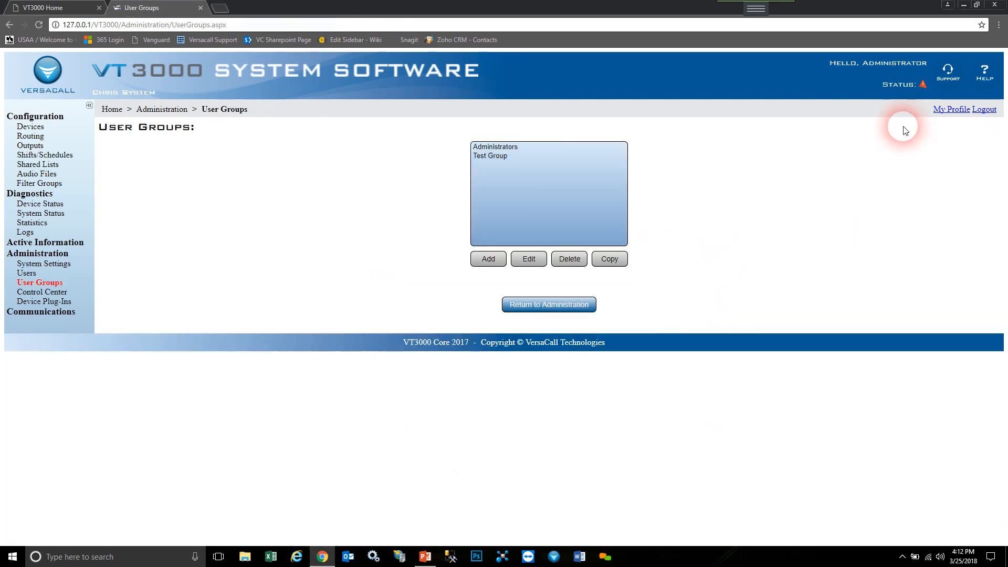
# - Reopen Test Group, re-tick Devices Add, save the change, and select the group again
pyautogui.click(491, 157)
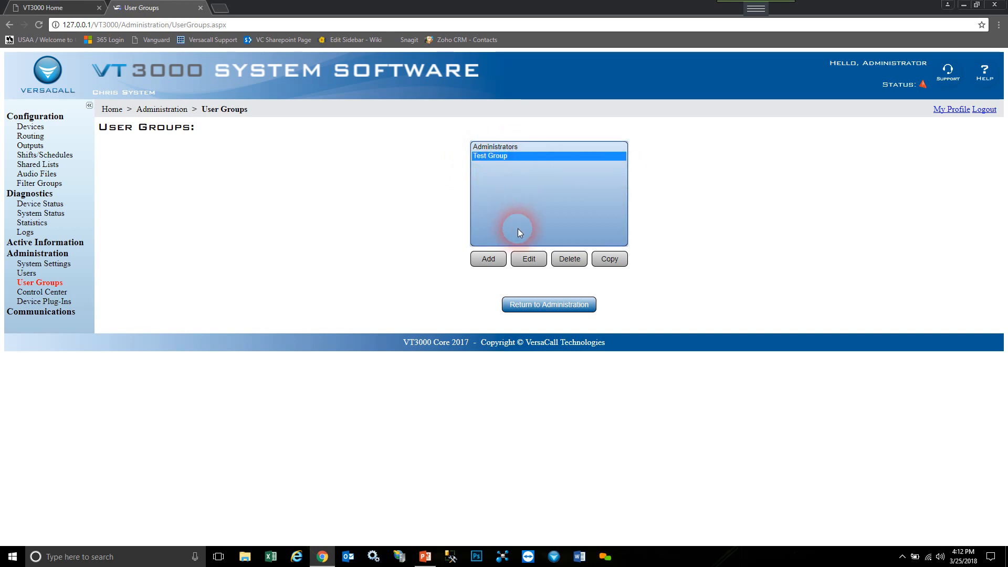
pyautogui.click(530, 258)
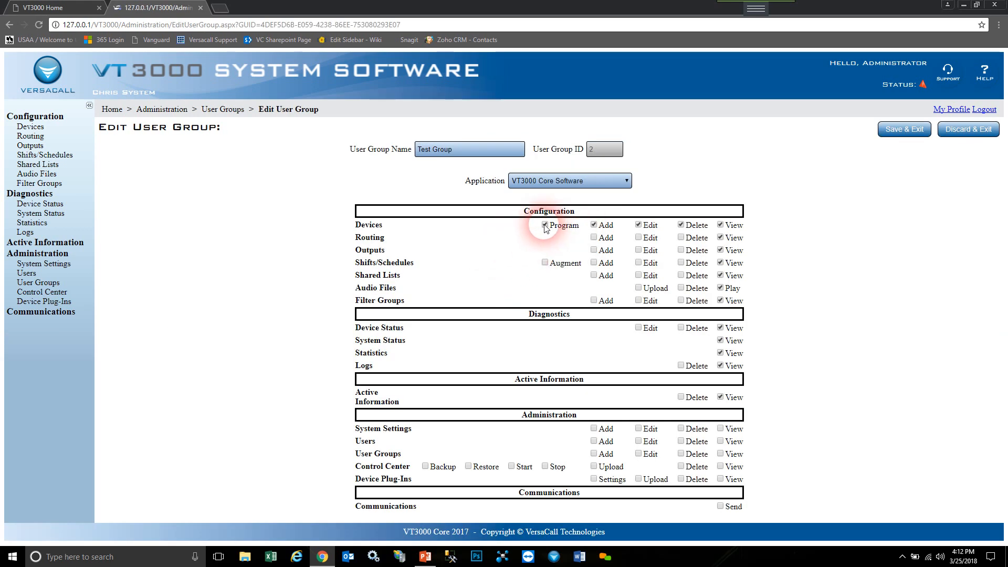
pyautogui.click(594, 225)
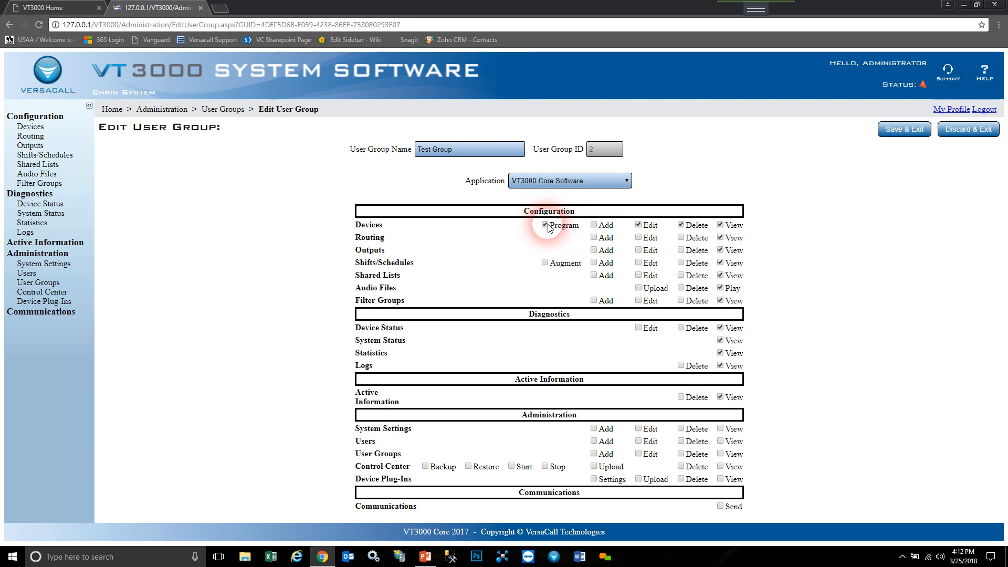
pyautogui.click(594, 225)
pyautogui.click(901, 129)
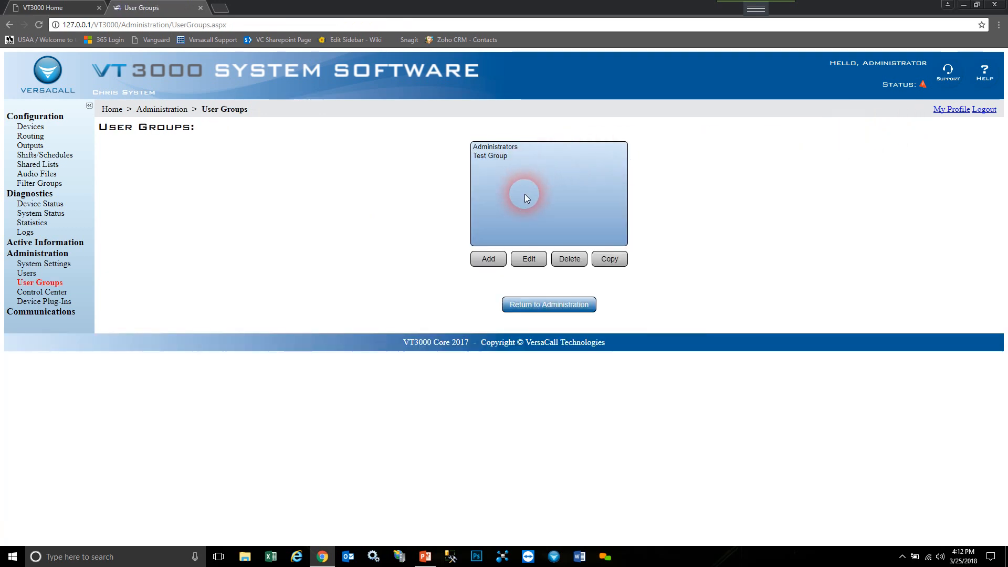
pyautogui.click(507, 156)
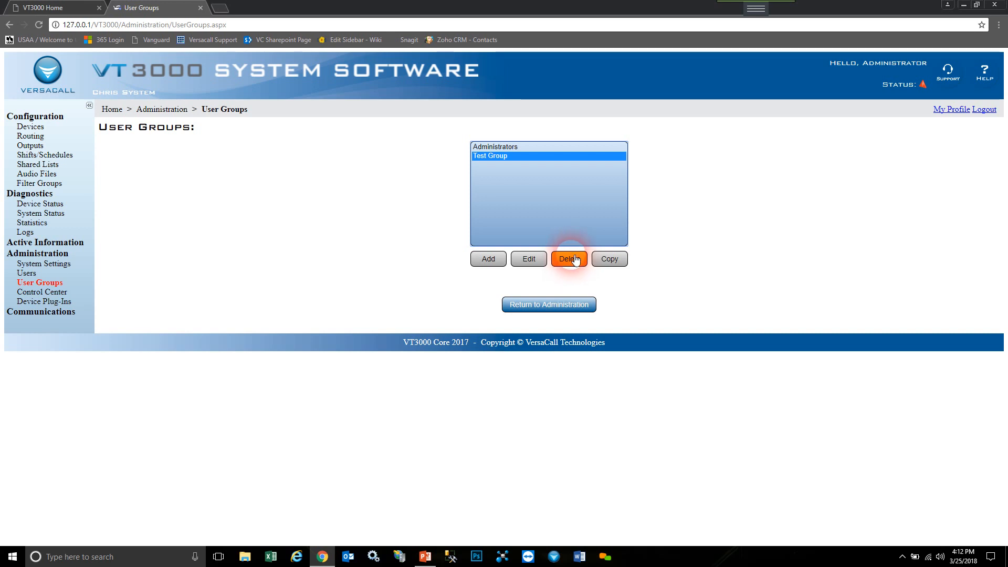
# - Copy Test Group as 'Test Group 2' with Edit on Shifts/Schedules, Shared Lists, Filter Groups and Audio Upload
pyautogui.click(616, 263)
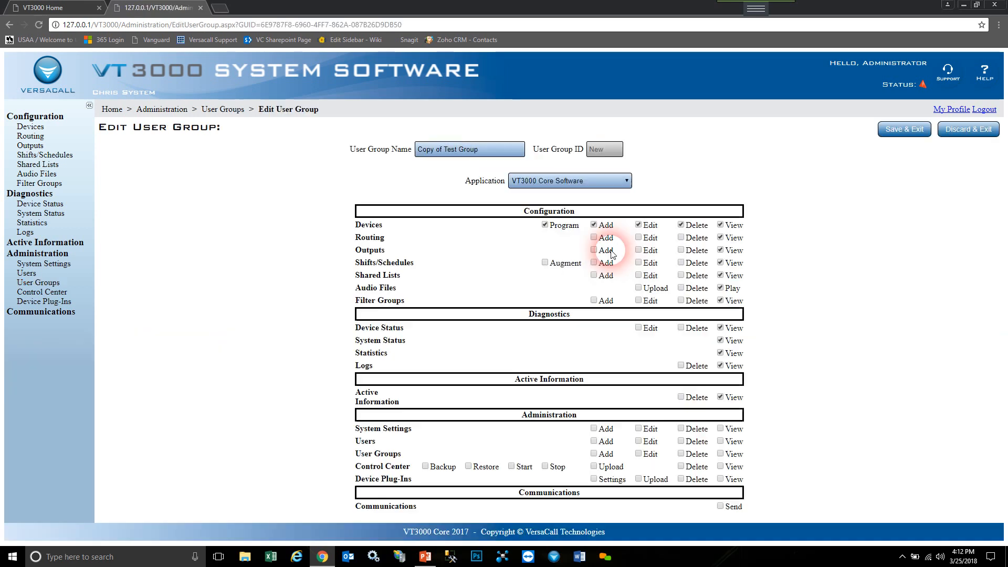
pyautogui.write('Te')
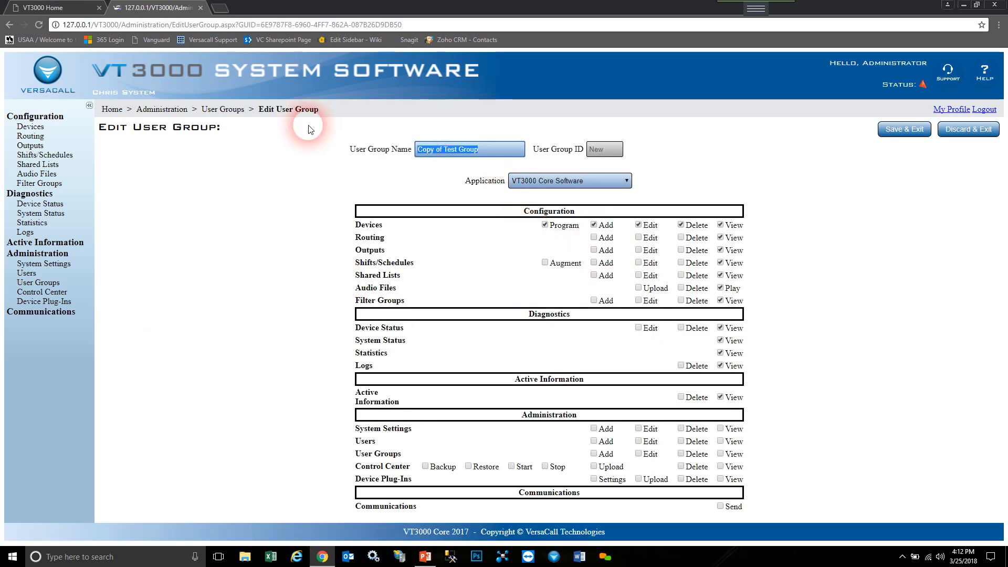
pyautogui.write('st G')
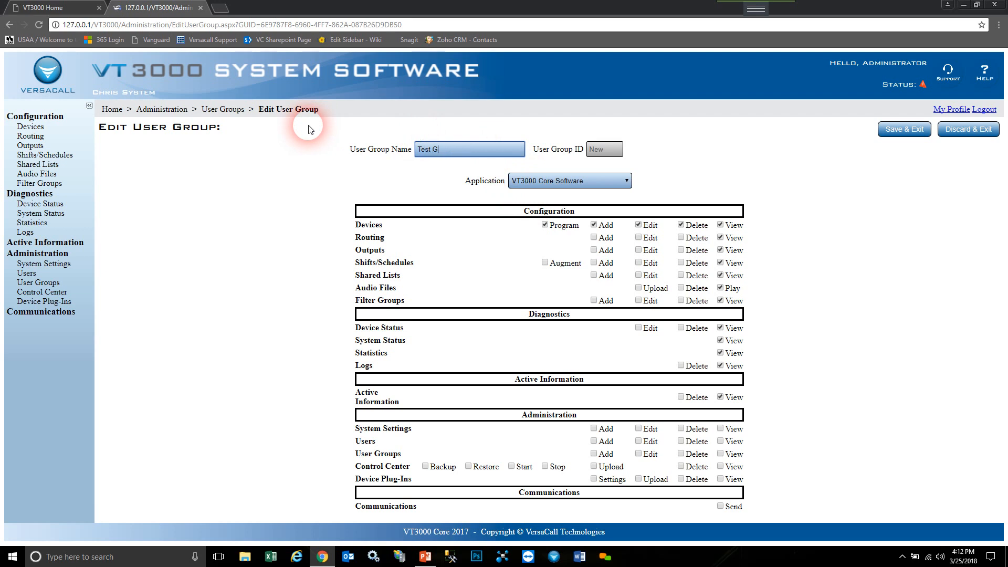
pyautogui.write('roup 2')
pyautogui.click(639, 263)
pyautogui.click(639, 276)
pyautogui.click(639, 288)
pyautogui.click(639, 300)
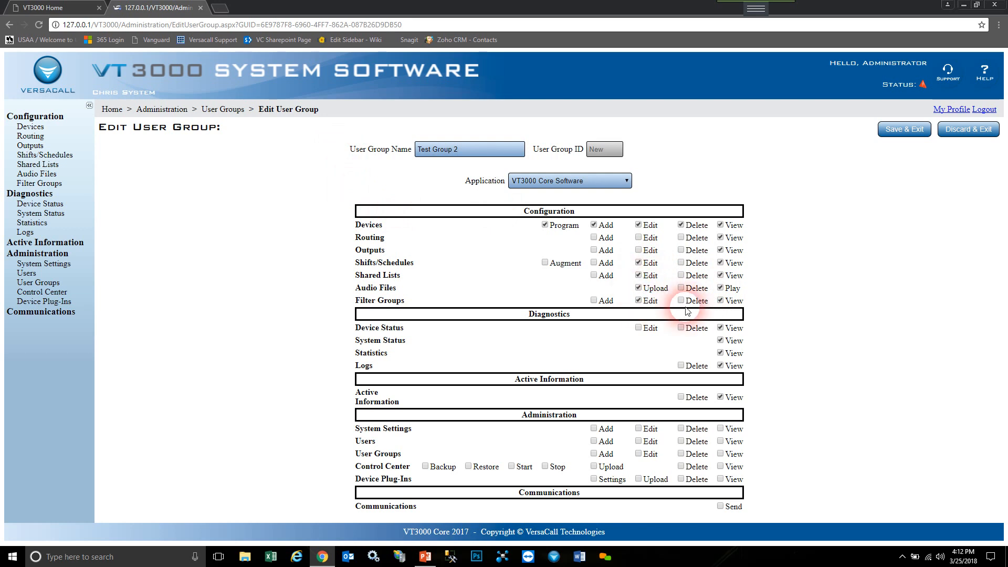
pyautogui.click(910, 131)
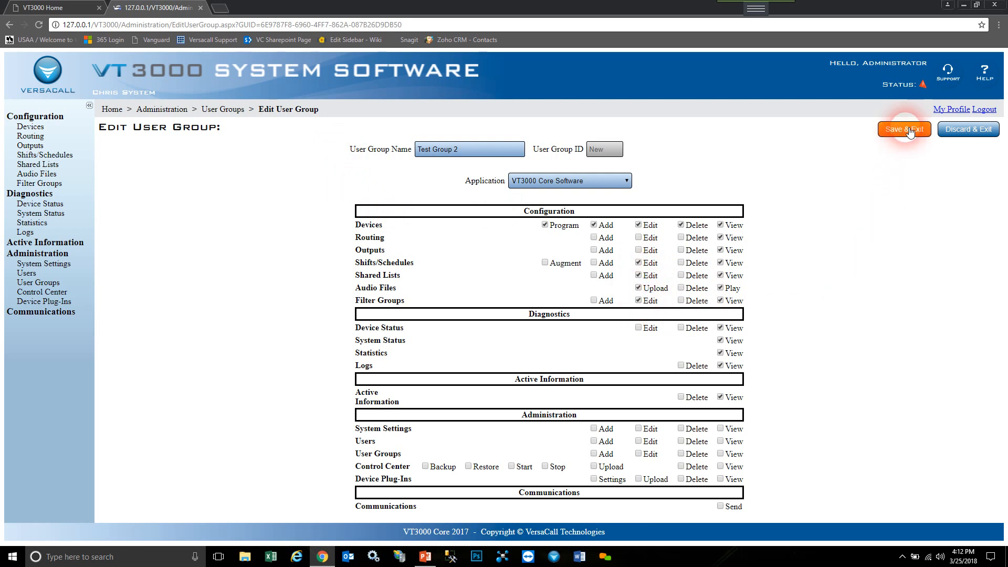
pyautogui.click(491, 166)
pyautogui.click(500, 156)
pyautogui.click(518, 167)
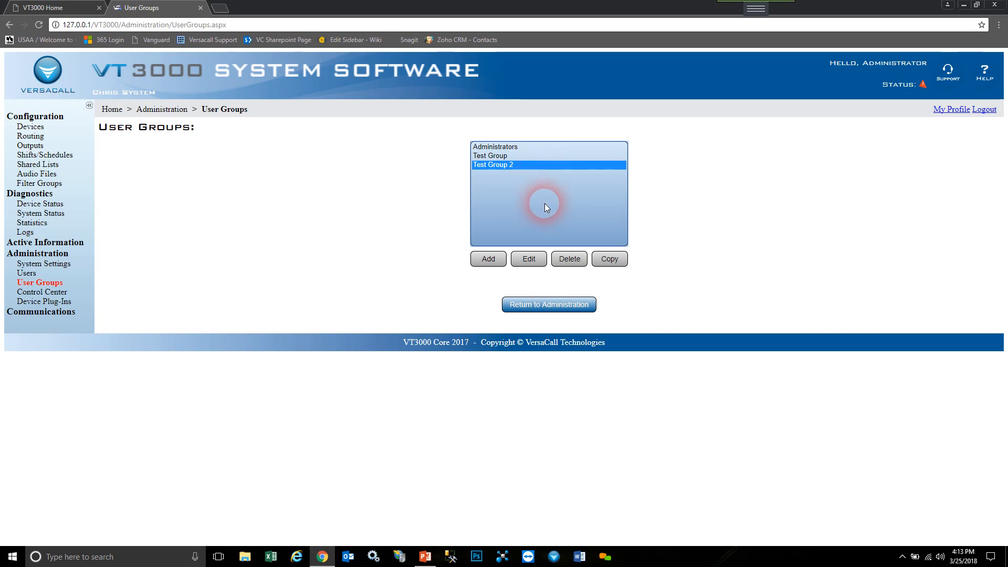
# - Go from Home to Administration > Users and start a new user account's User Name
pyautogui.click(112, 109)
pyautogui.click(528, 230)
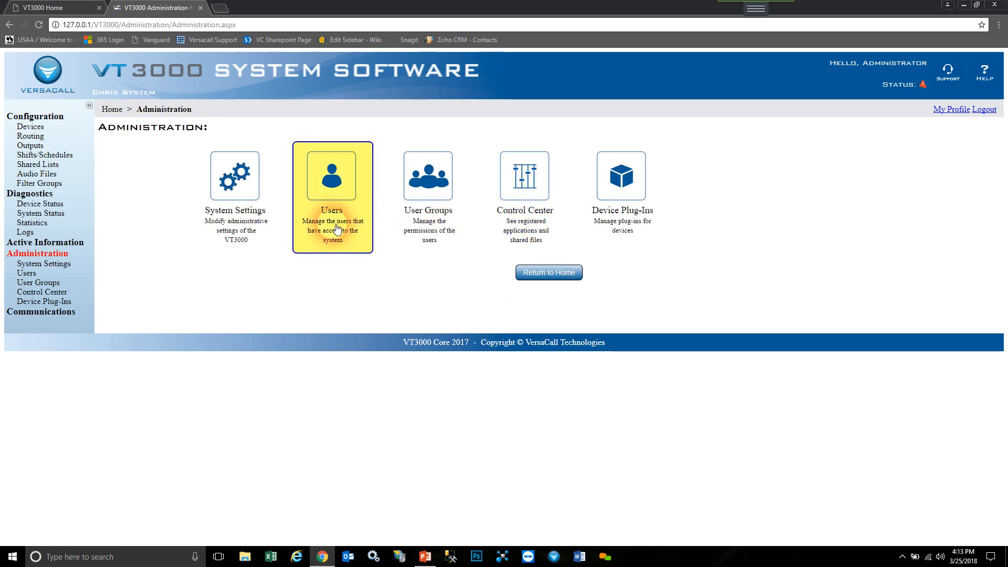
pyautogui.click(337, 227)
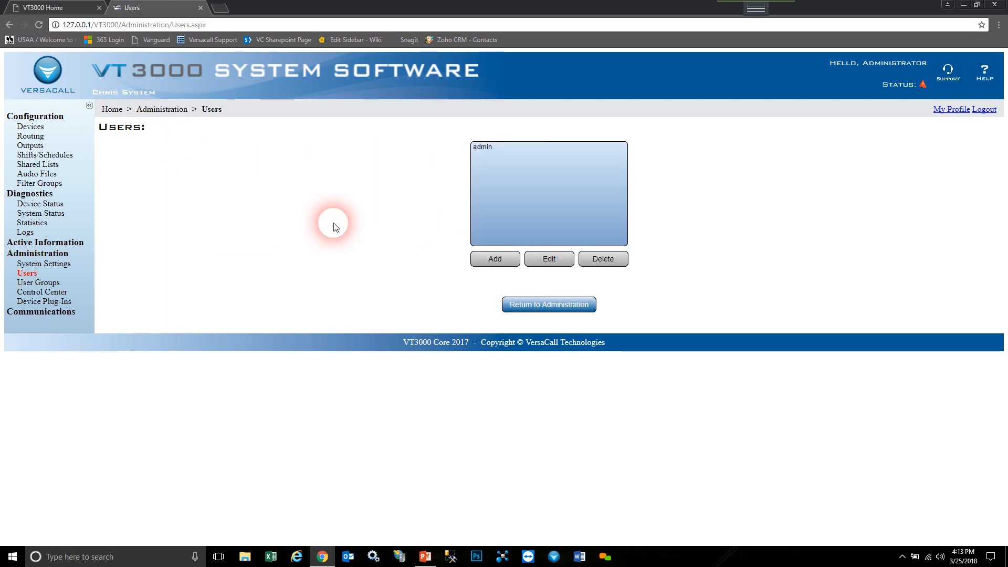
pyautogui.click(486, 149)
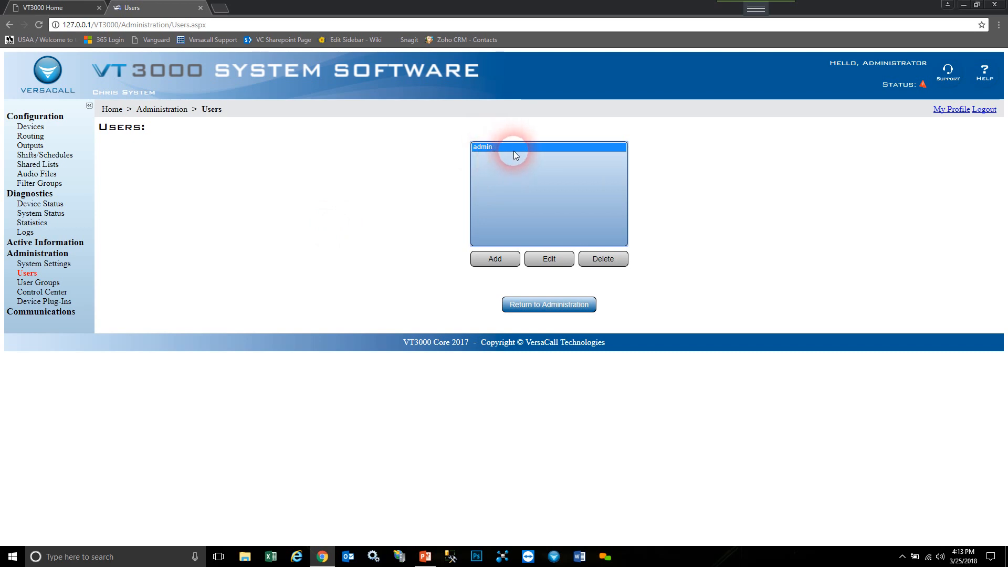
pyautogui.click(512, 261)
pyautogui.click(535, 162)
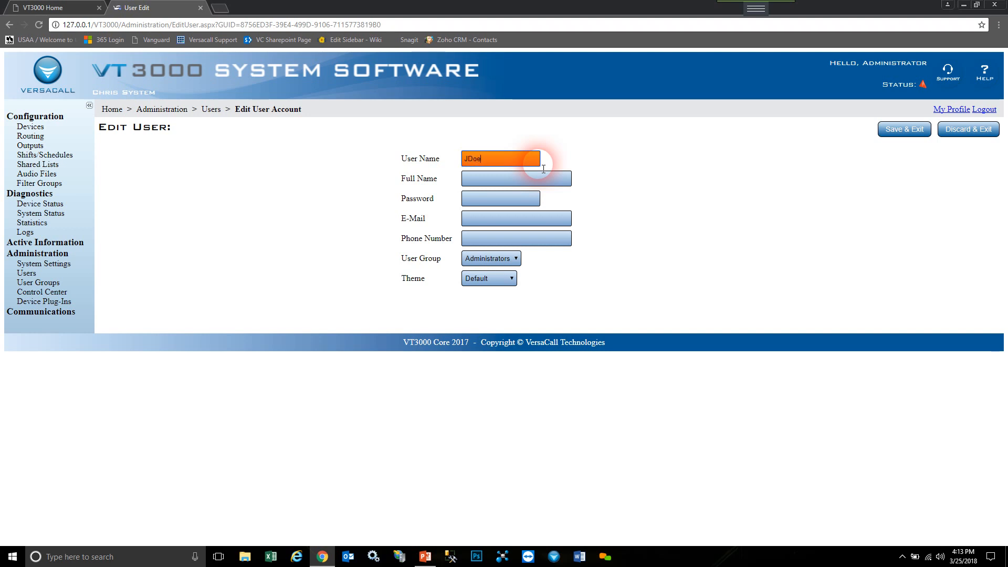
# - Enter the new user's full name, then fill in the password and e-mail fields
pyautogui.click(522, 181)
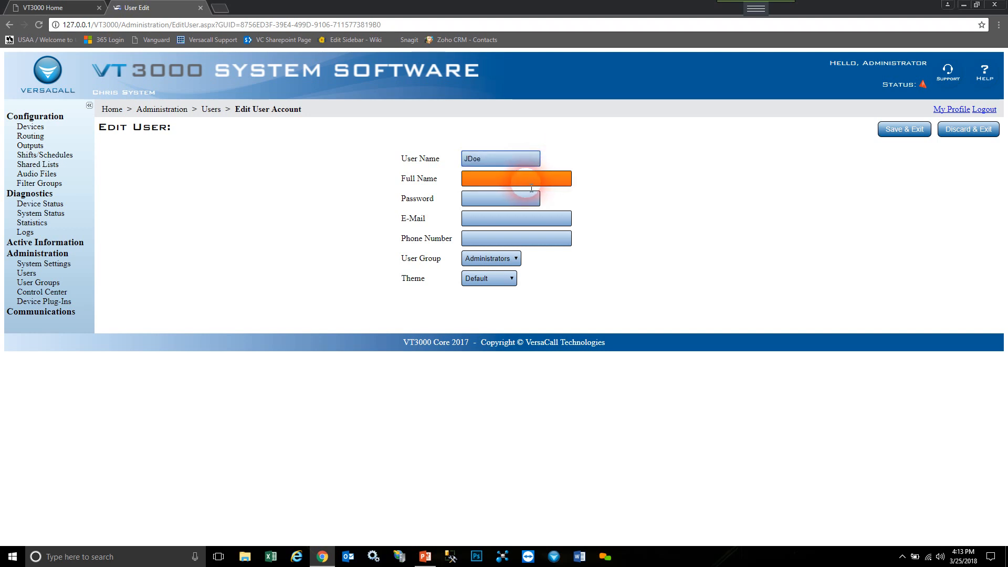
pyautogui.click(475, 158)
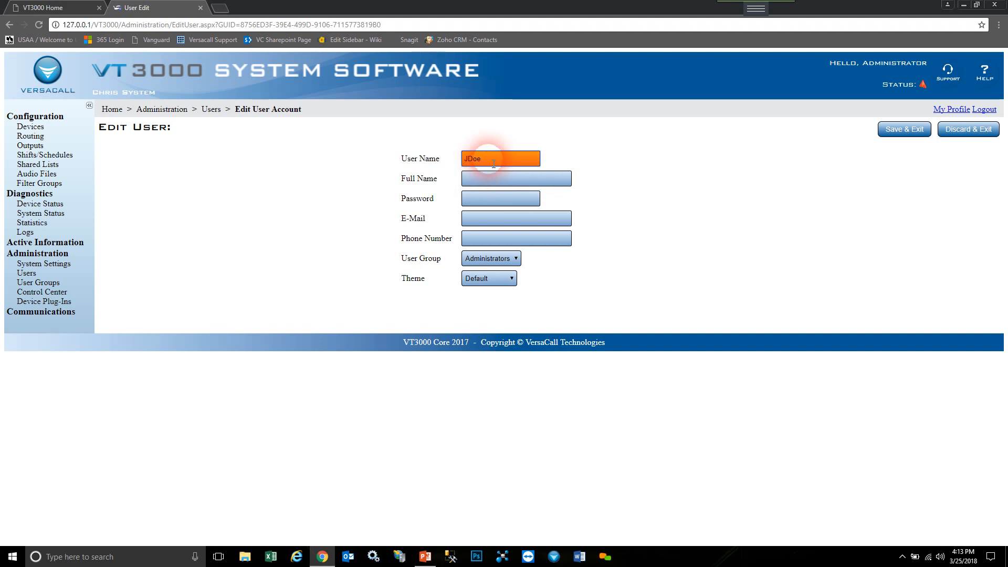
pyautogui.click(431, 158)
pyautogui.click(498, 179)
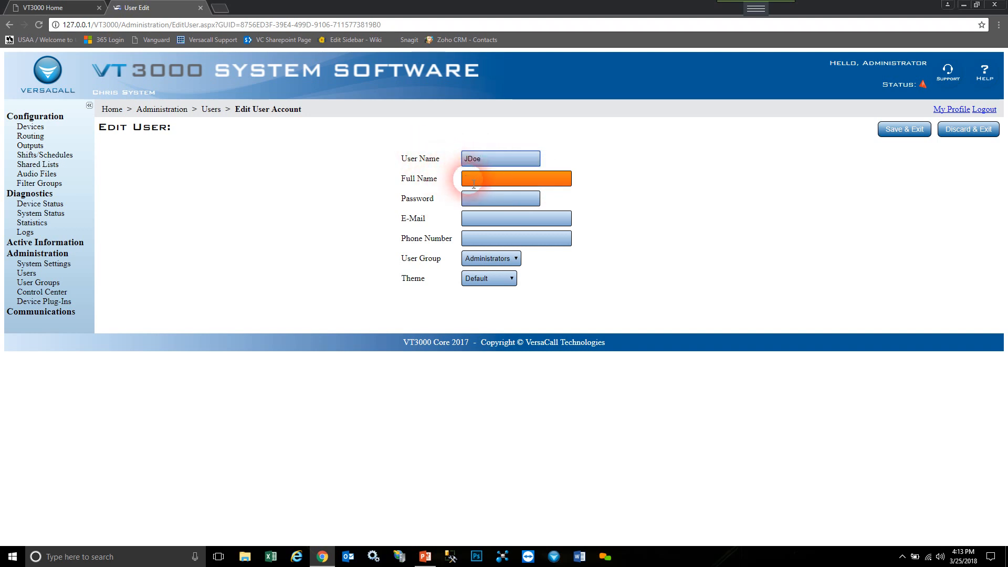
pyautogui.write('John Doe')
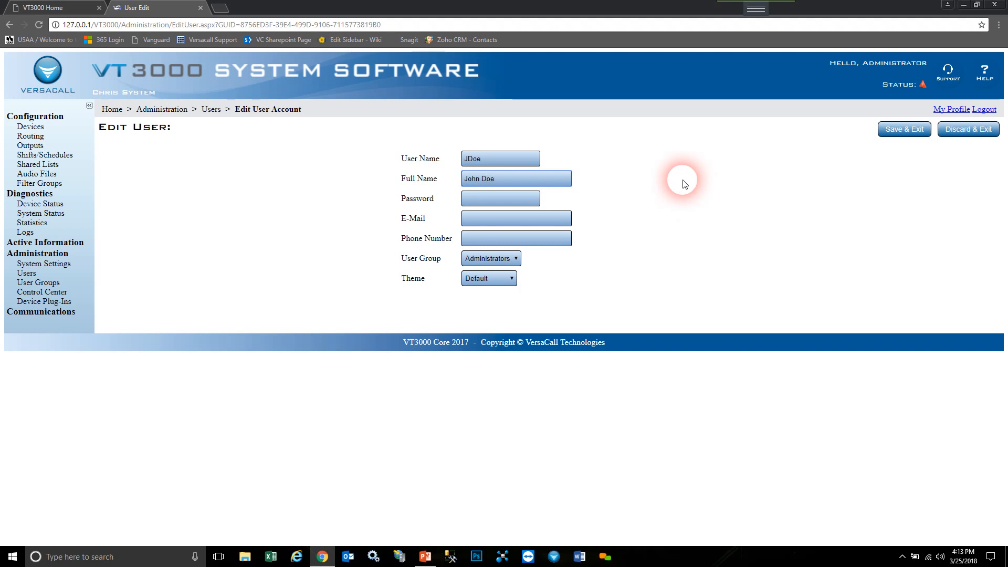
pyautogui.click(486, 204)
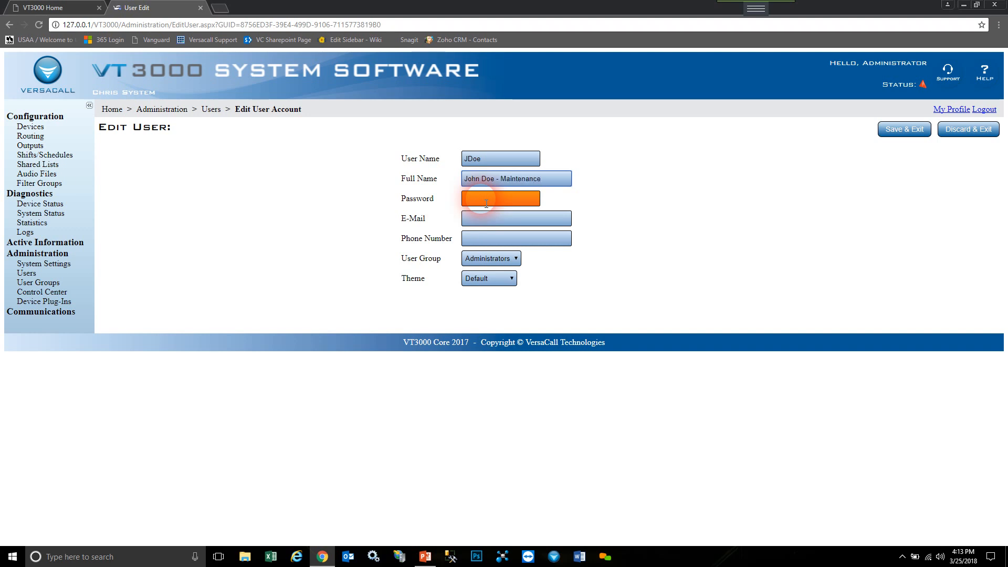
pyautogui.click(485, 204)
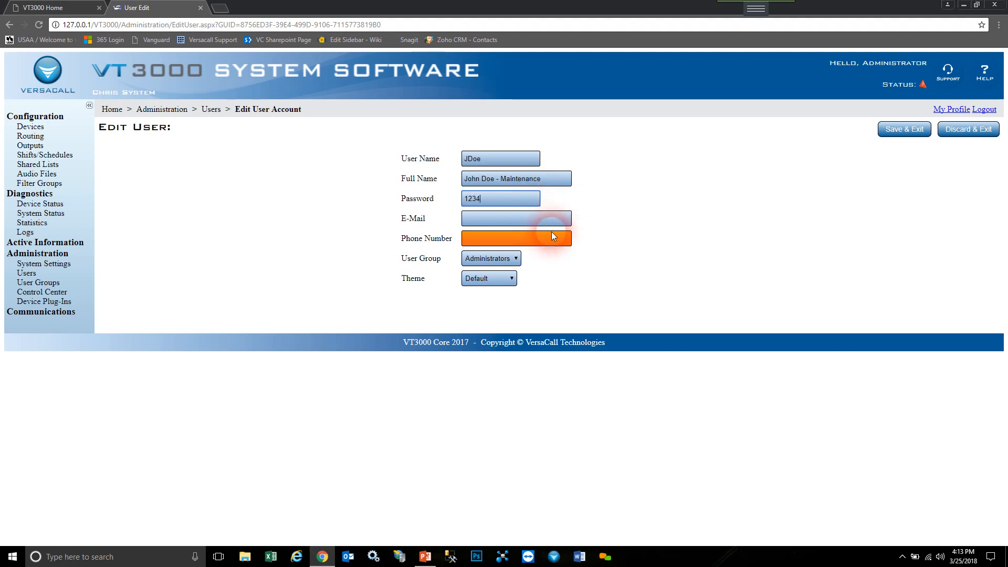
pyautogui.click(532, 219)
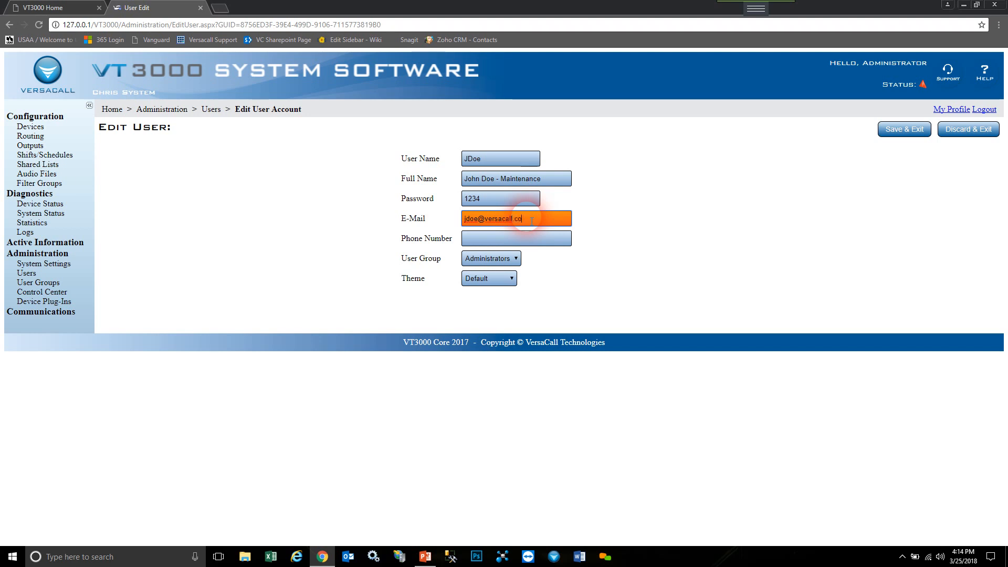
pyautogui.click(527, 241)
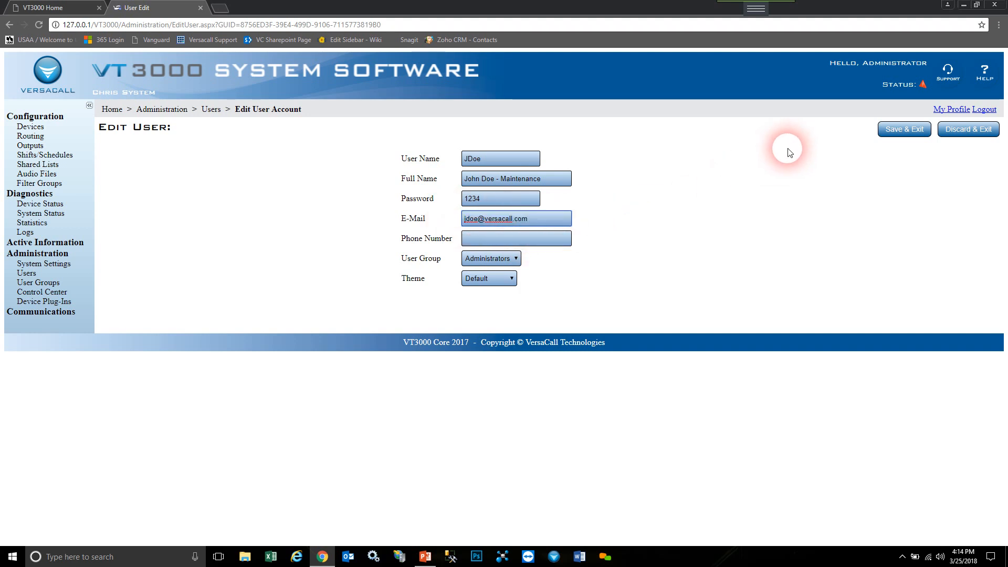
# - Enter the user's phone number and assign the user to Test Group
pyautogui.click(526, 245)
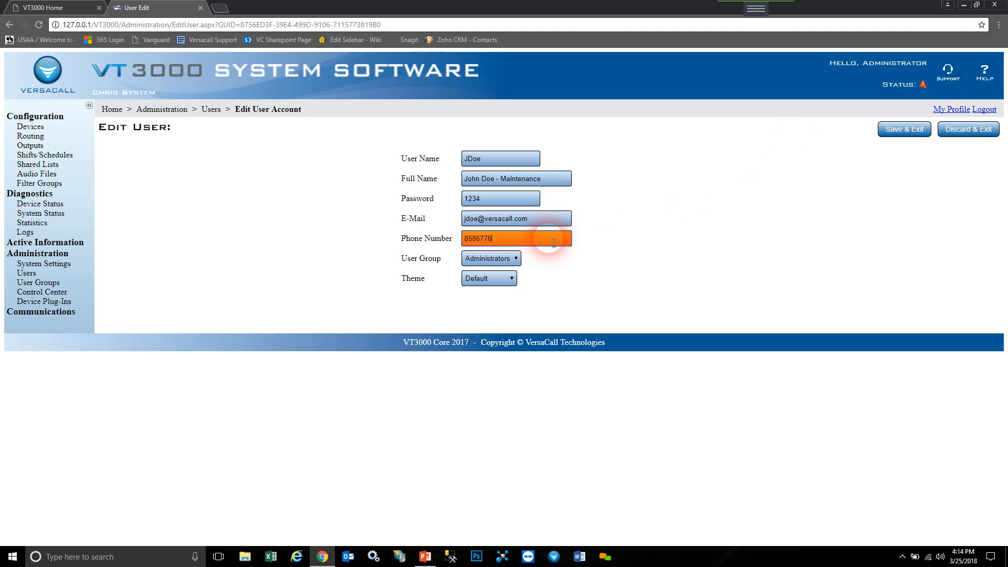
pyautogui.write('6')
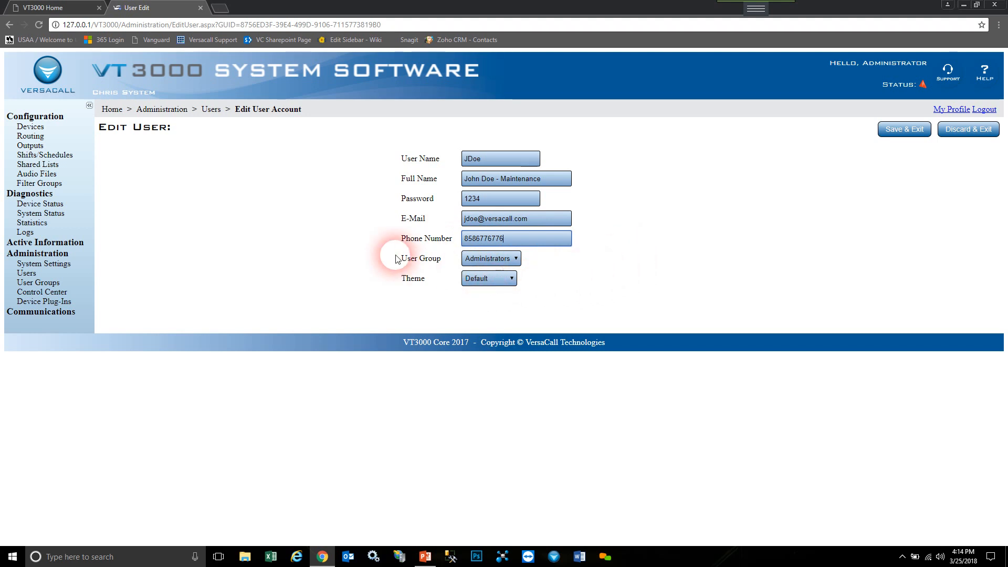
pyautogui.click(518, 259)
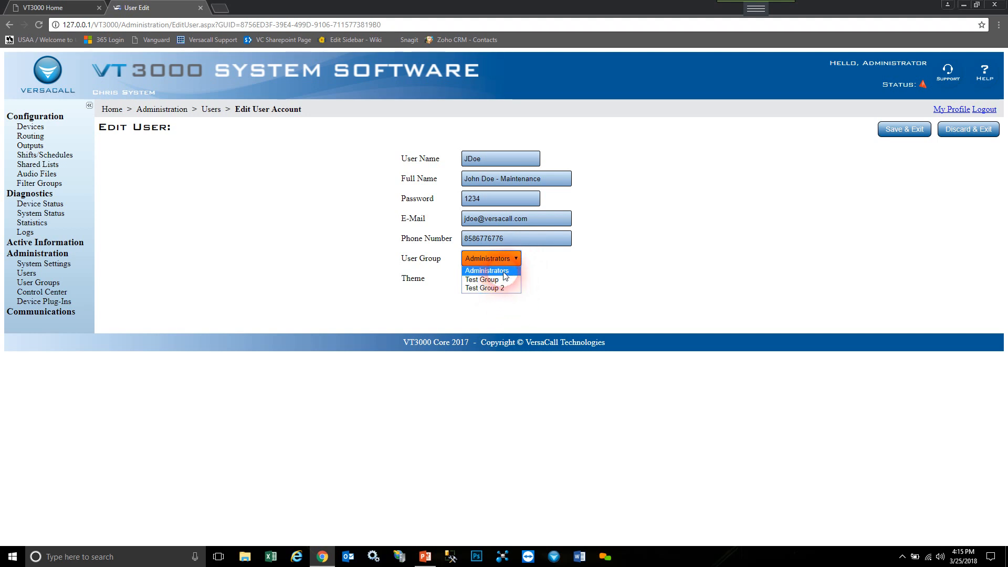
pyautogui.click(505, 272)
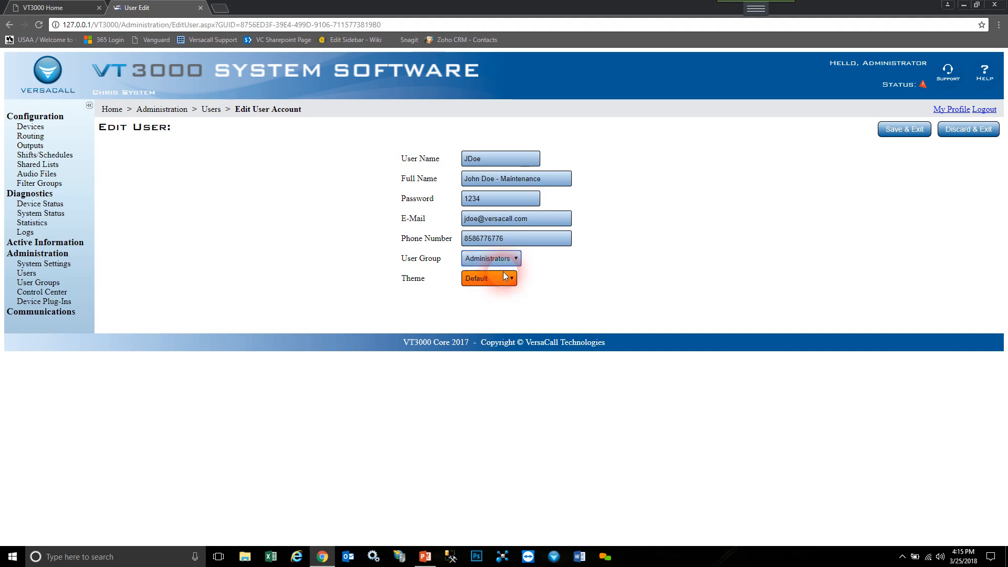
pyautogui.click(501, 259)
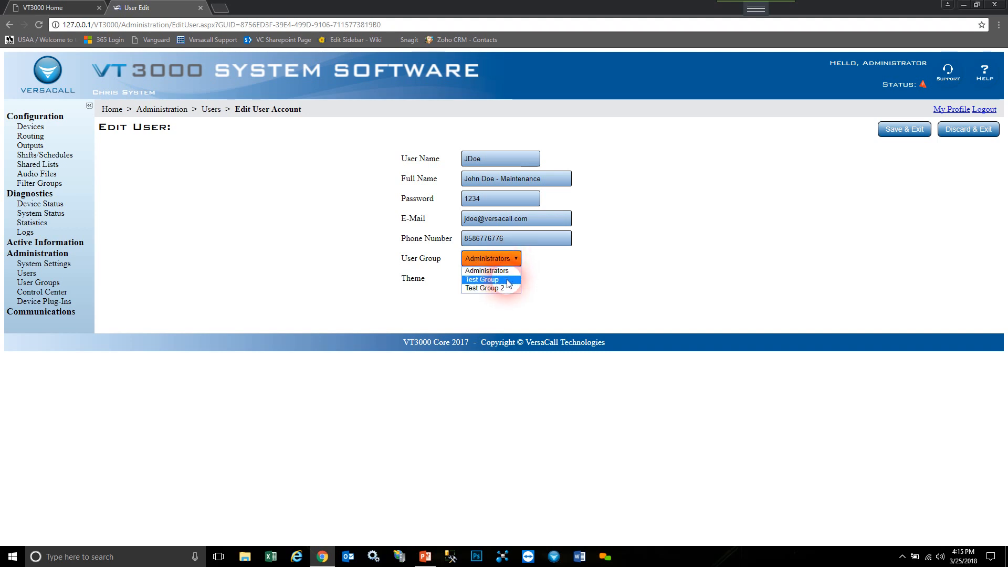
pyautogui.click(507, 280)
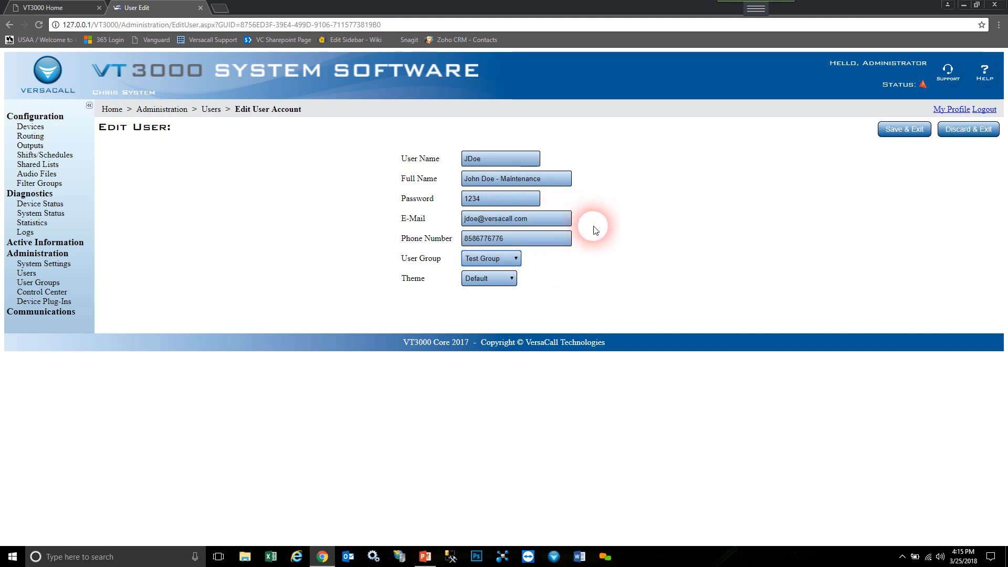
# - Keep the Default theme, save the user, and select the account in the Users list
pyautogui.click(494, 284)
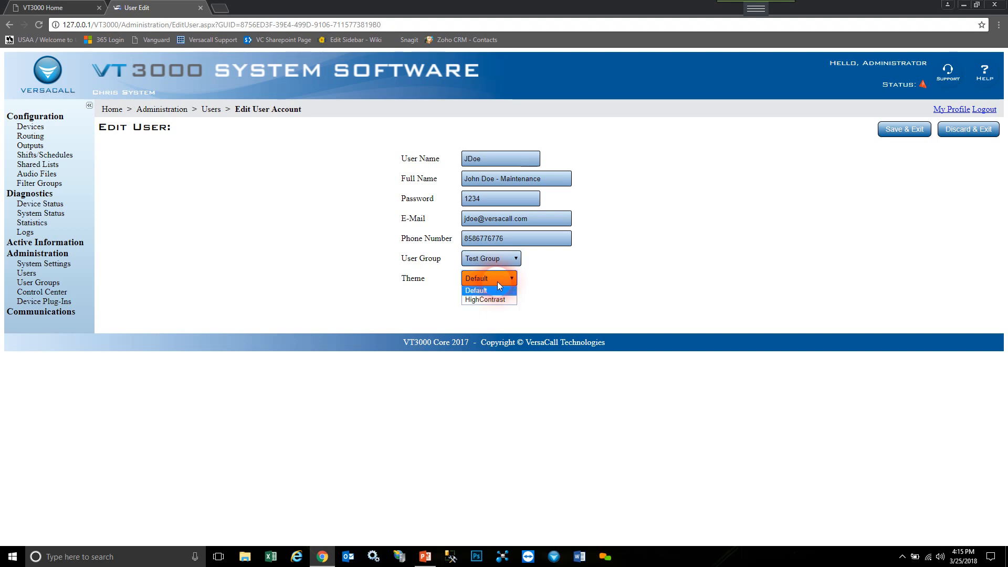
pyautogui.click(500, 285)
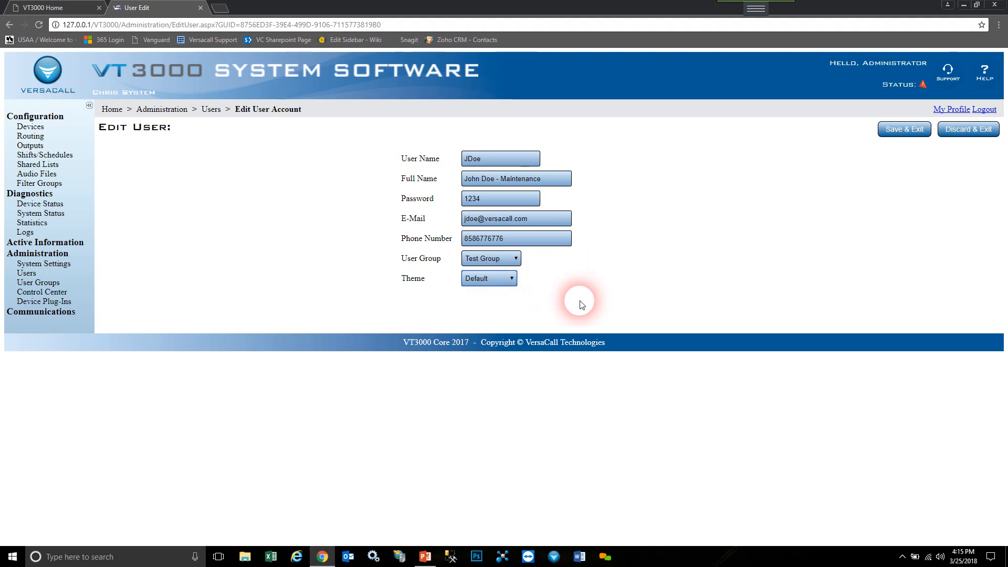
pyautogui.click(516, 282)
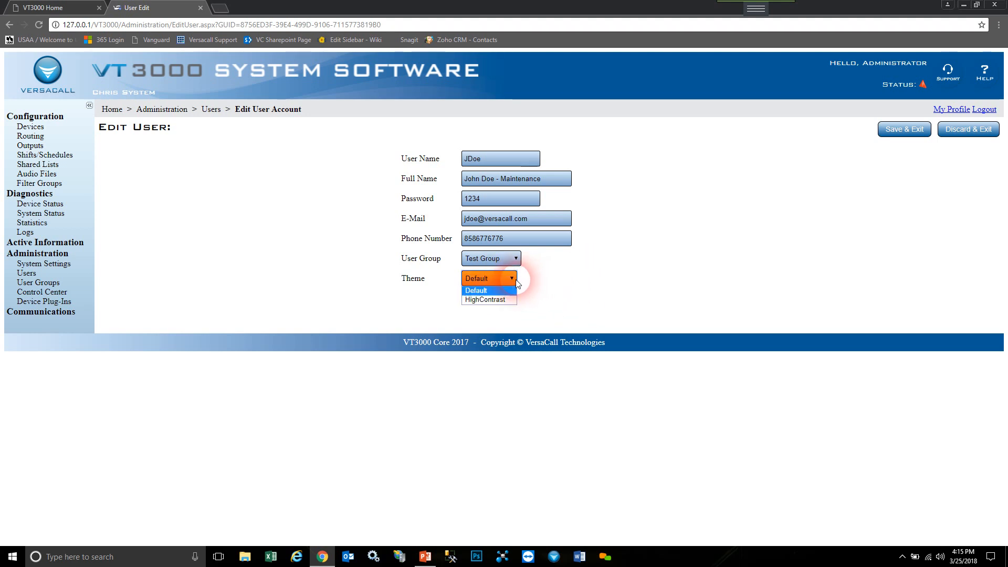
pyautogui.click(549, 292)
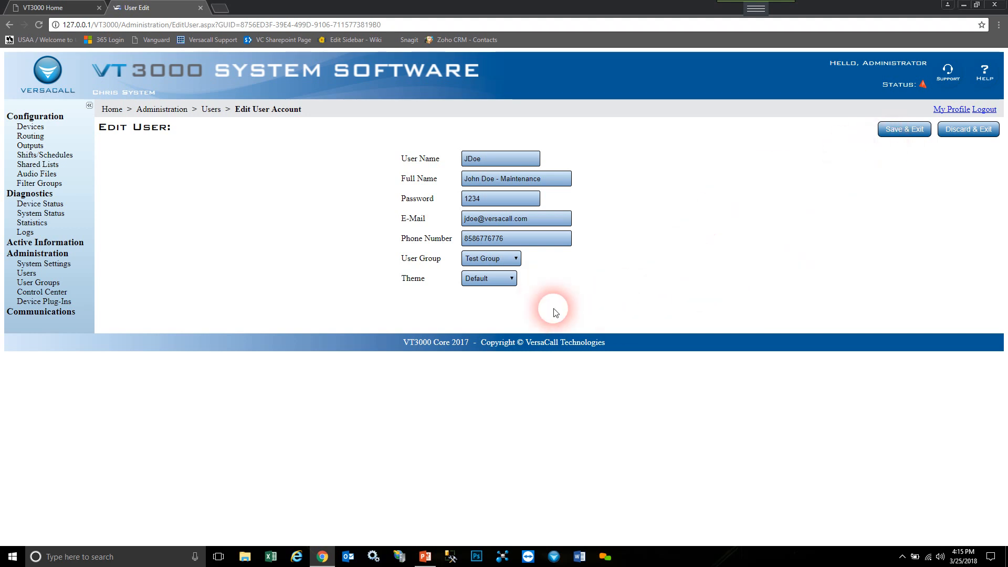
pyautogui.click(917, 136)
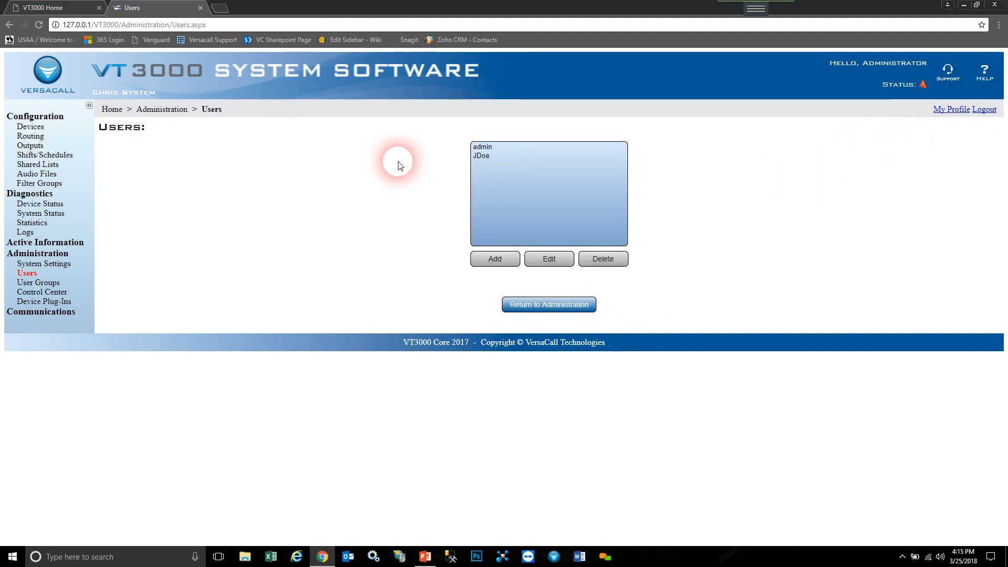
pyautogui.click(501, 157)
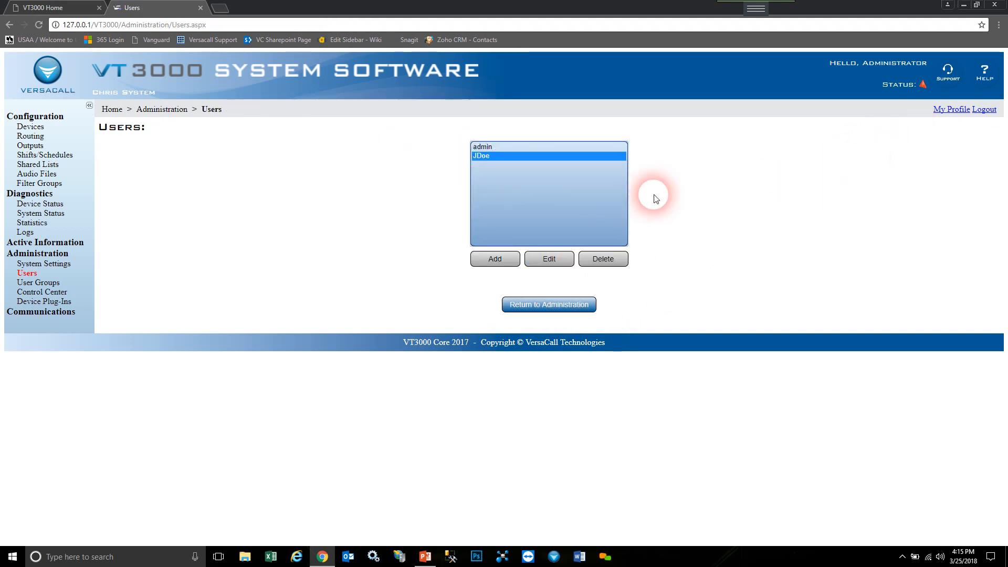
# - Replace the user's password with a new one, save, and reselect the account in the list
pyautogui.click(563, 263)
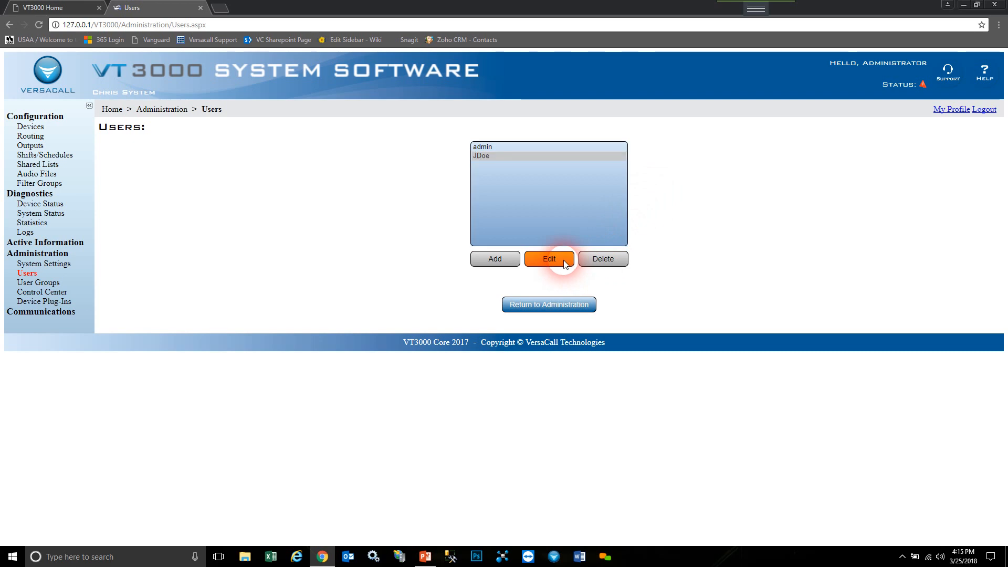
pyautogui.click(414, 198)
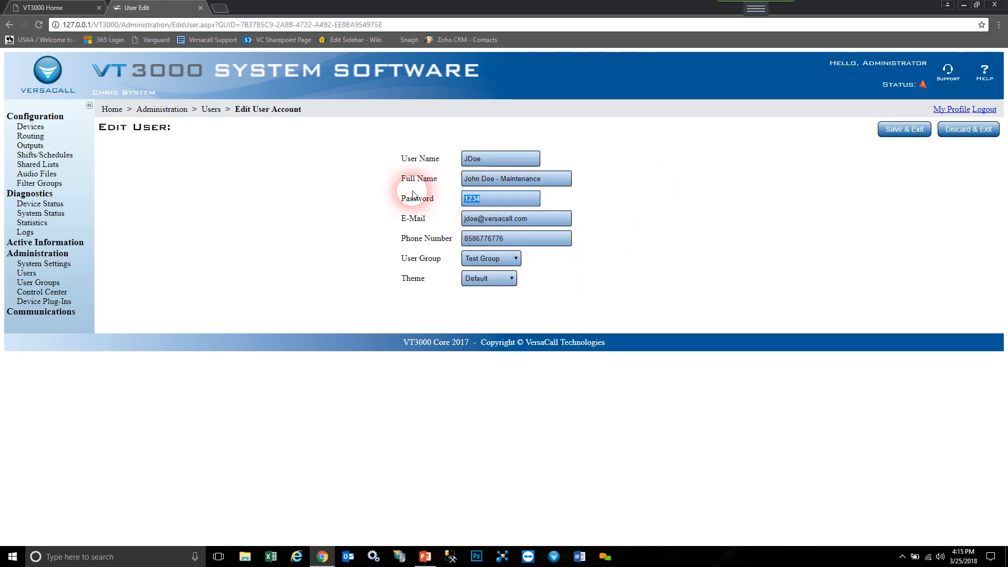
pyautogui.write('45')
pyautogui.click(509, 239)
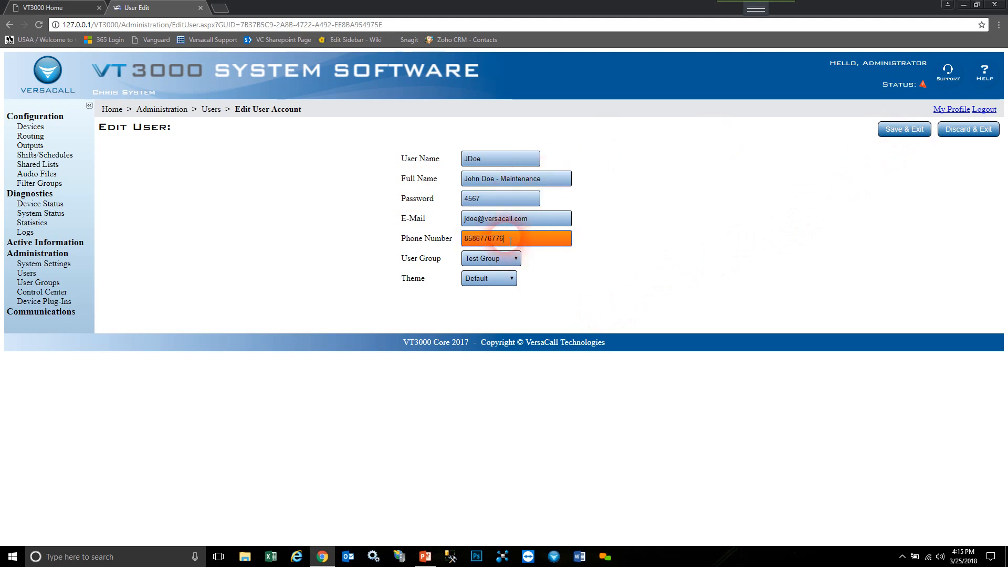
pyautogui.doubleClick(509, 239)
pyautogui.moveTo(540, 218); pyautogui.dragTo(300, 188)
pyautogui.click(433, 192)
pyautogui.click(906, 131)
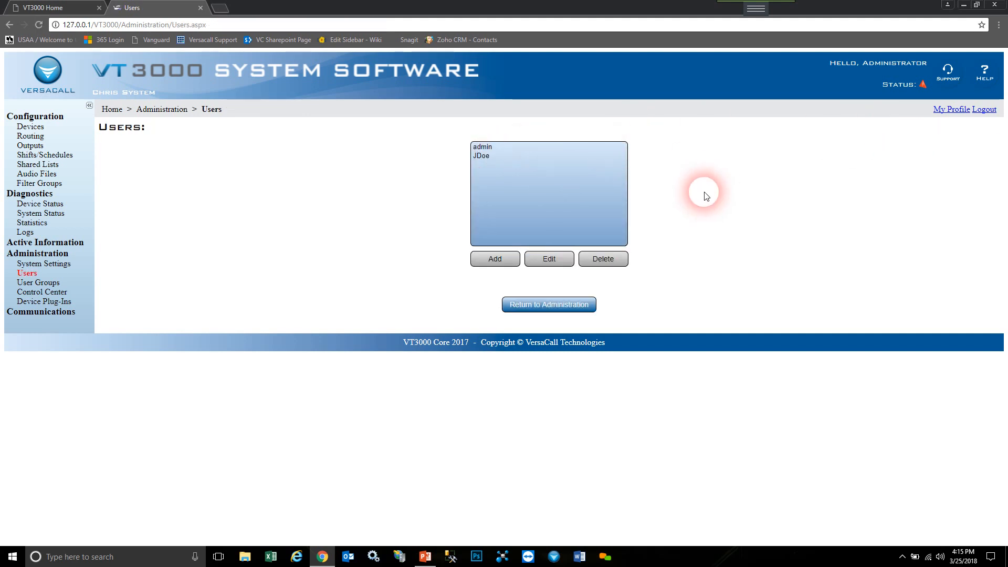
pyautogui.click(482, 156)
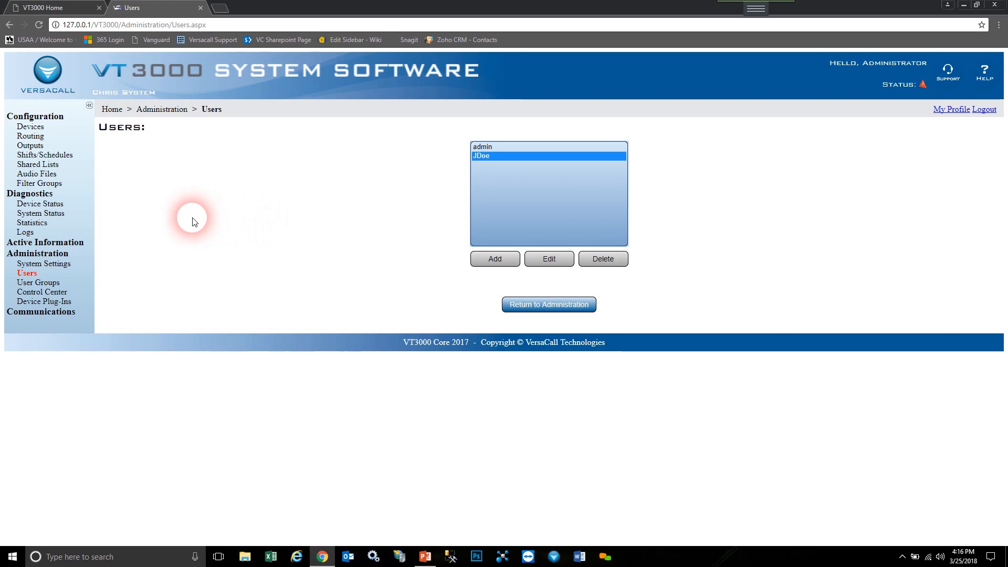
# - Go from Home to Configuration's Shifts/Schedules list and start a new schedule
pyautogui.click(118, 112)
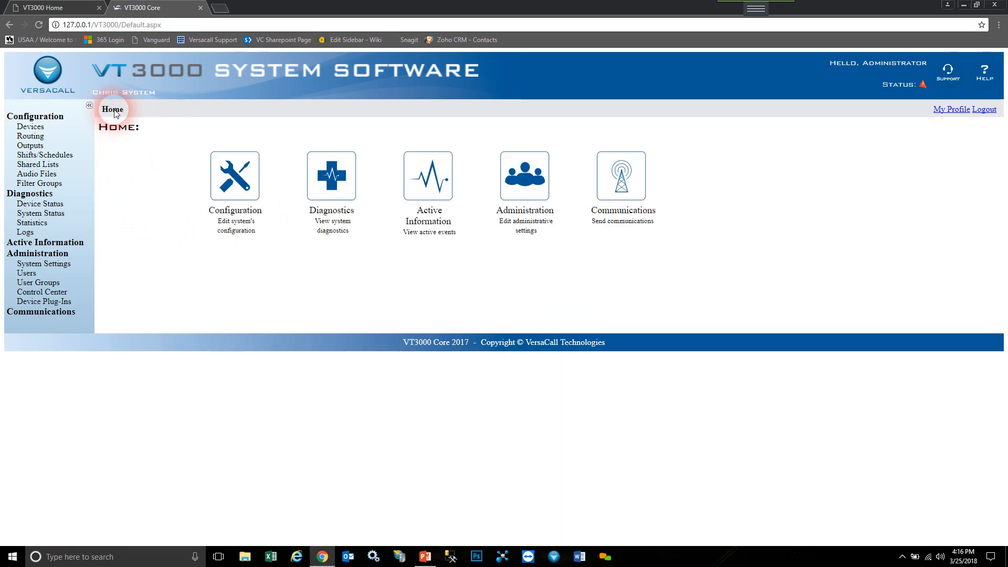
pyautogui.click(257, 191)
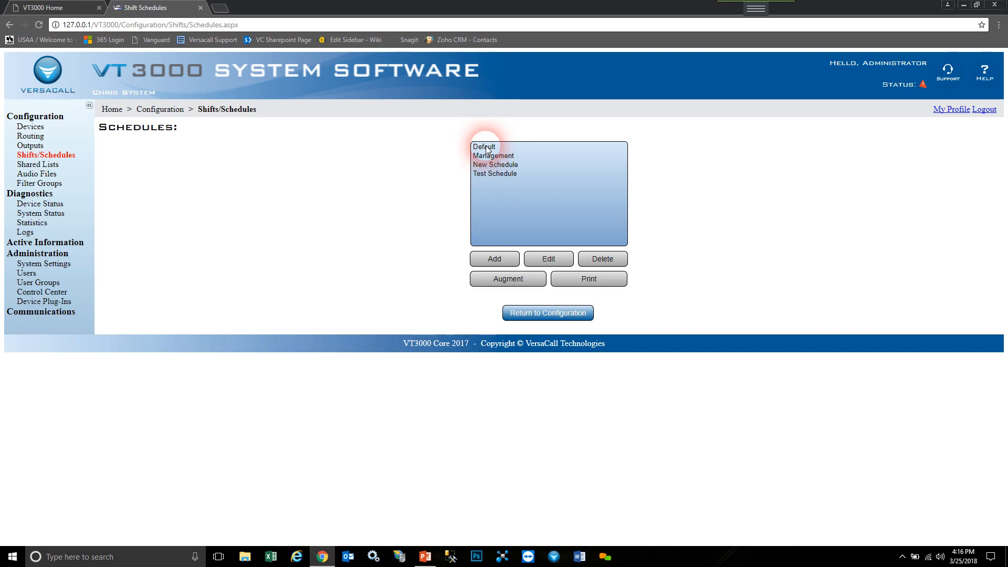
pyautogui.click(486, 148)
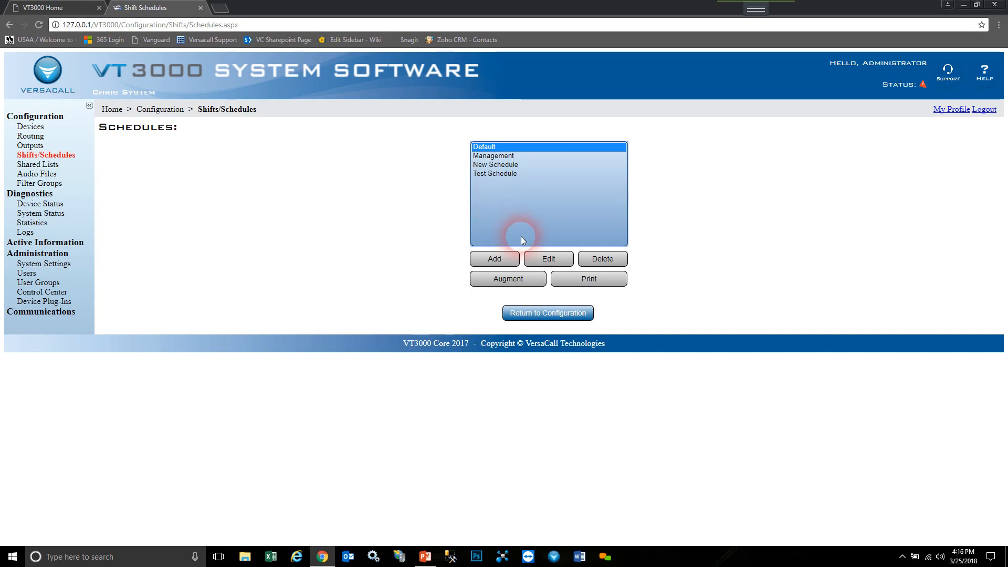
pyautogui.click(512, 260)
# - Name the schedule 'New Schedule' with a 6 AM start of day and add a shift
pyautogui.click(300, 210)
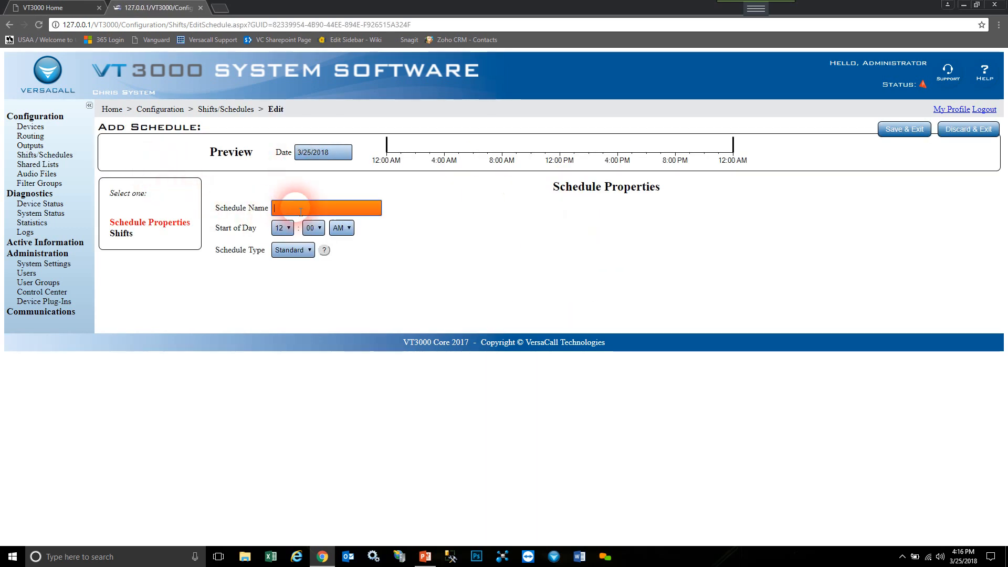
pyautogui.write('New')
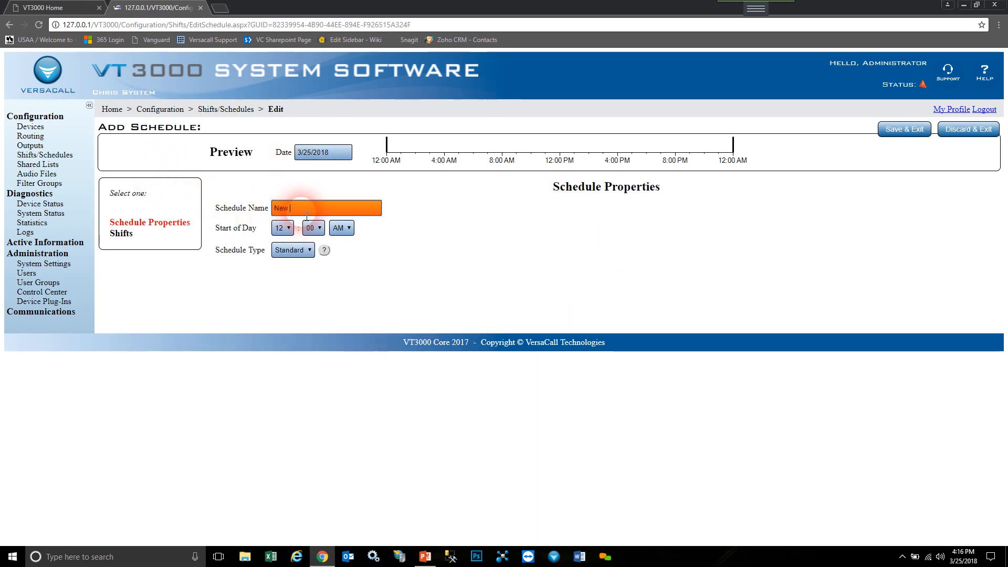
pyautogui.write(' Schedule')
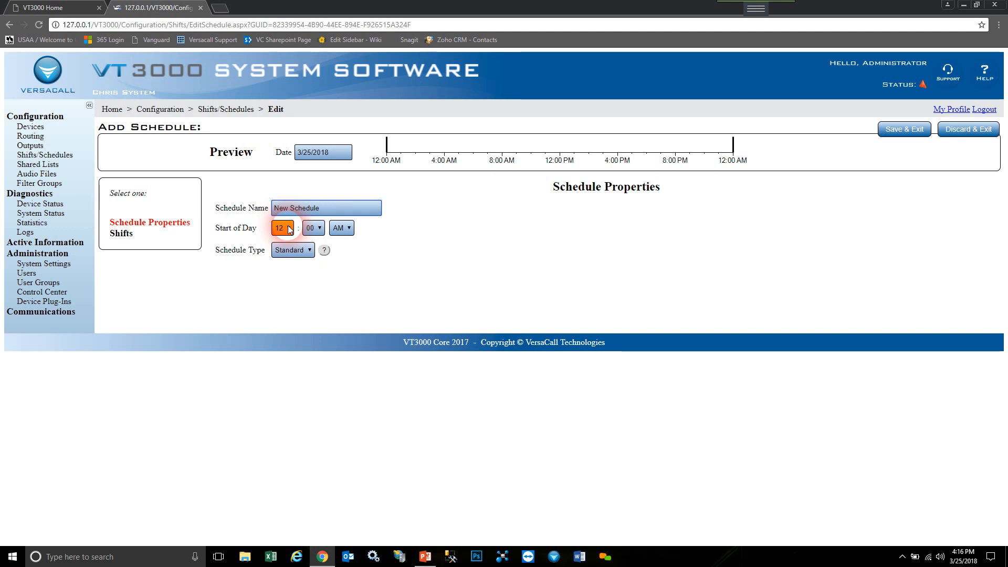
pyautogui.click(289, 230)
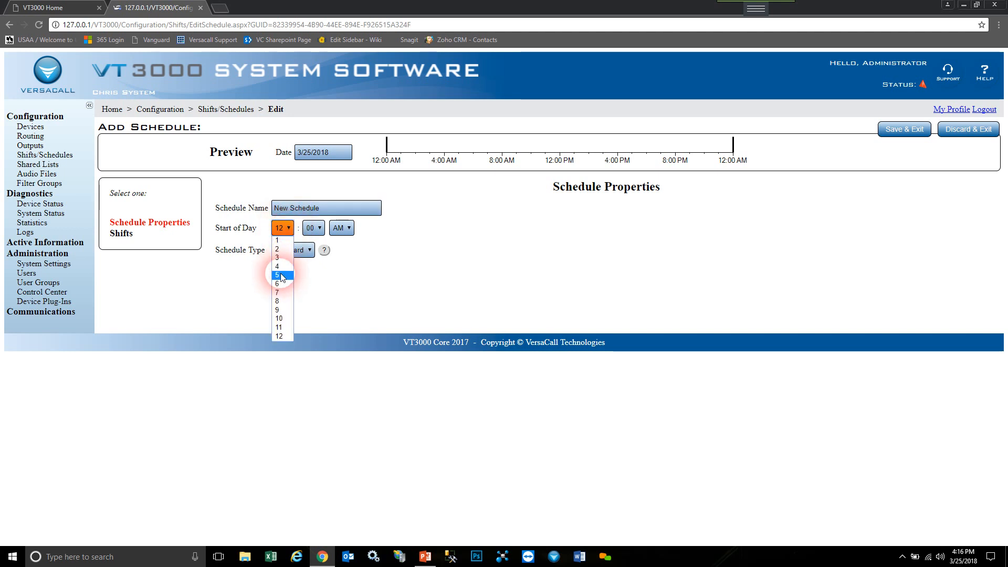
pyautogui.click(281, 292)
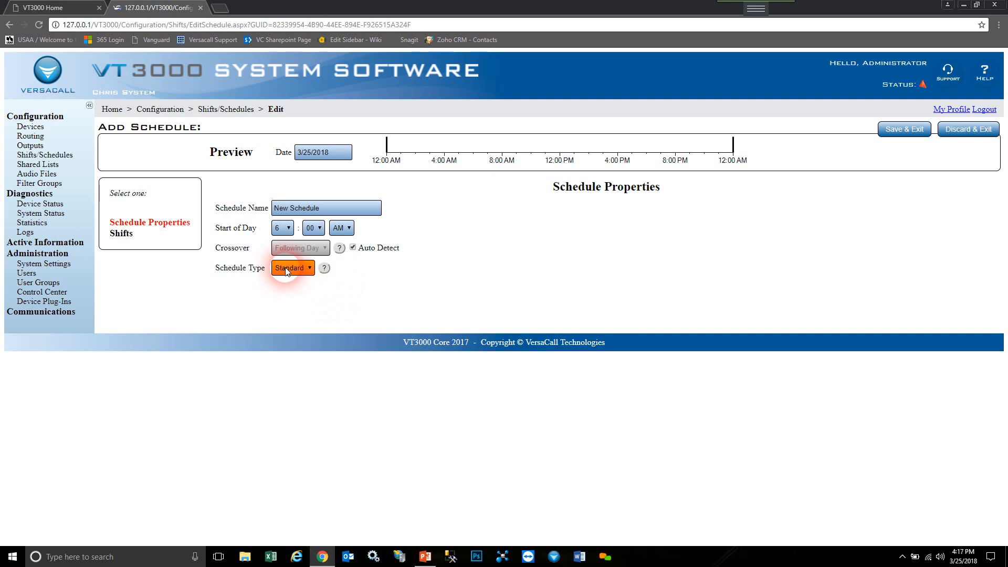
pyautogui.click(121, 234)
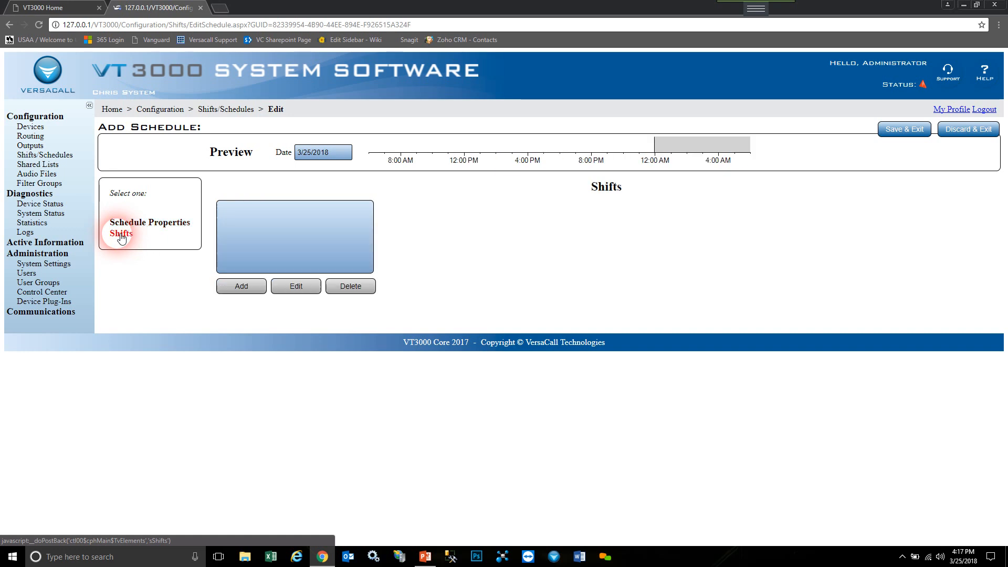
pyautogui.click(255, 290)
# - Set shift First to run 6:00 AM to 3:00 PM on all seven days
pyautogui.click(291, 209)
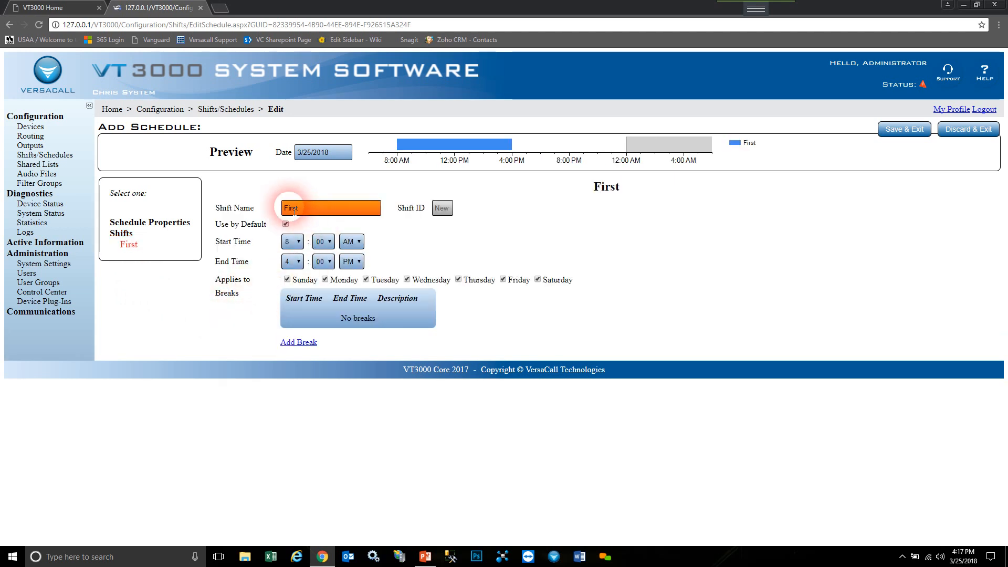
pyautogui.click(286, 224)
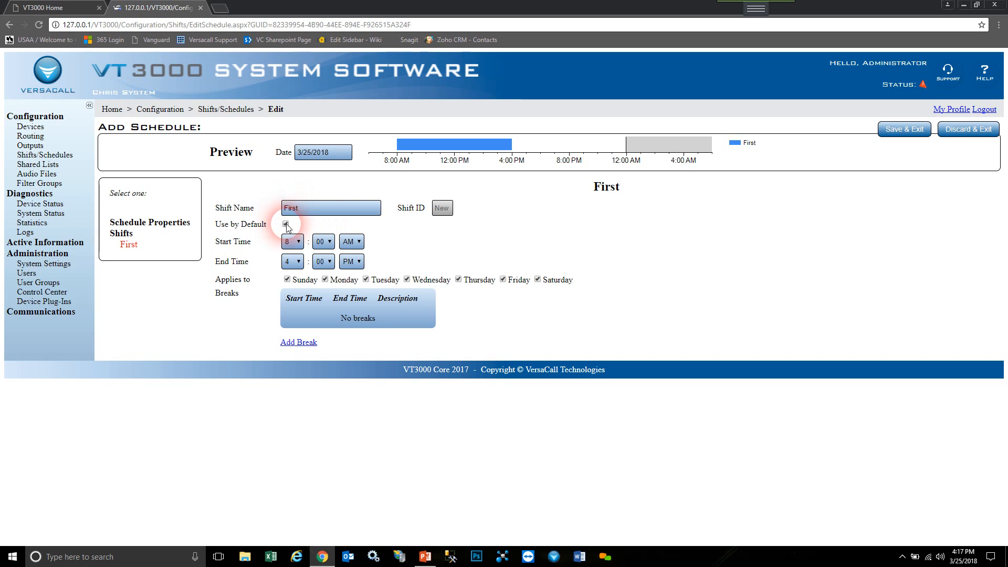
pyautogui.click(302, 224)
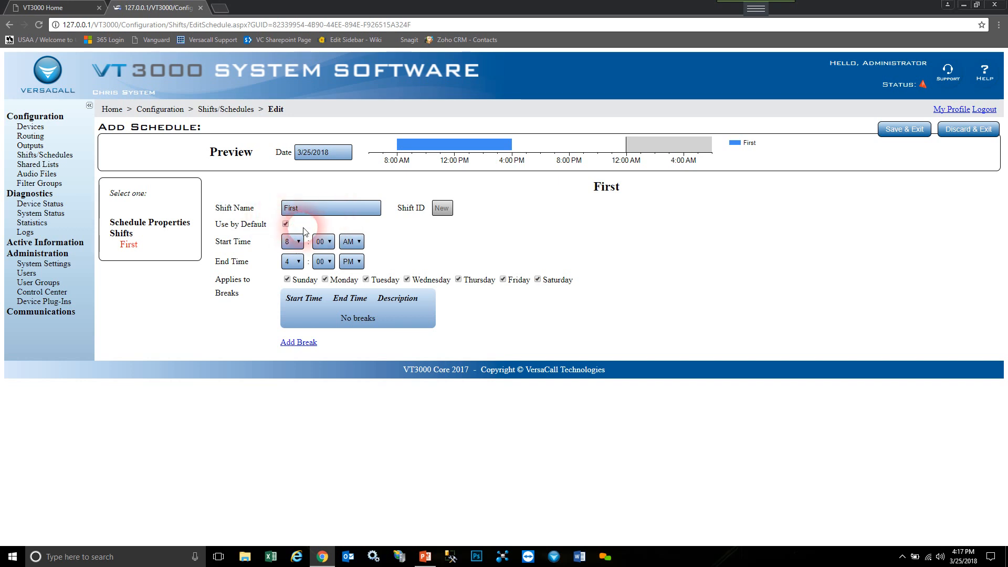
pyautogui.click(299, 244)
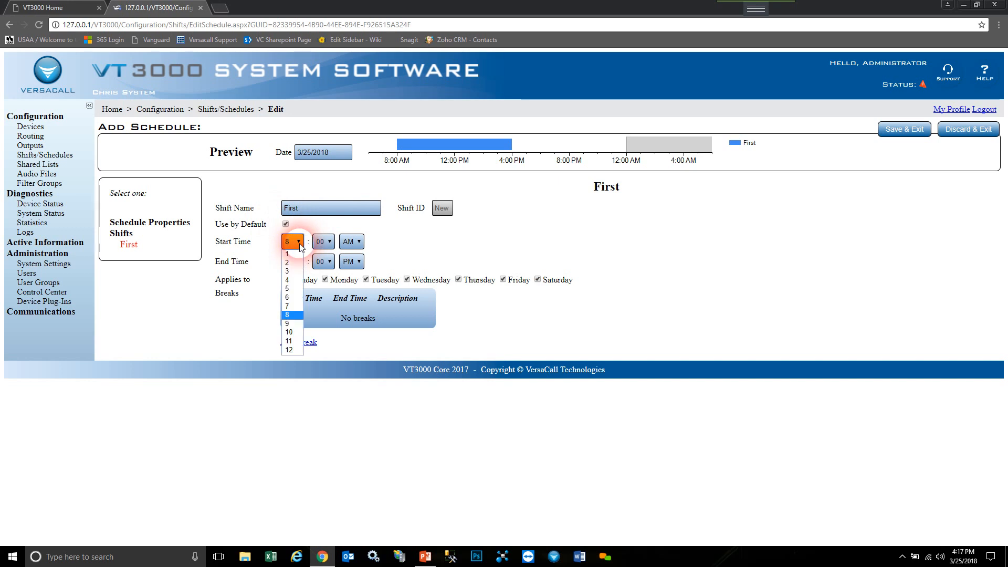
pyautogui.click(287, 297)
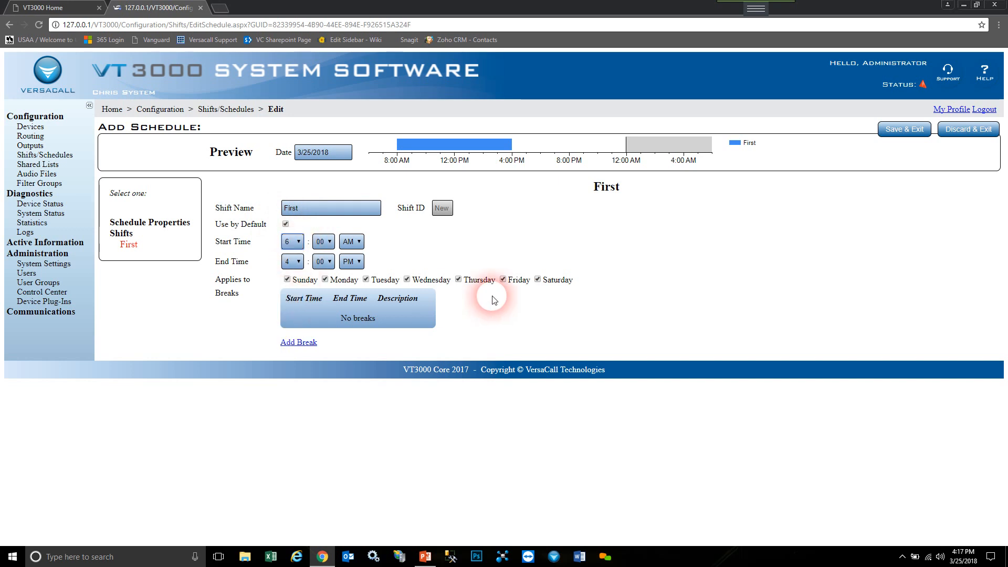
pyautogui.click(293, 262)
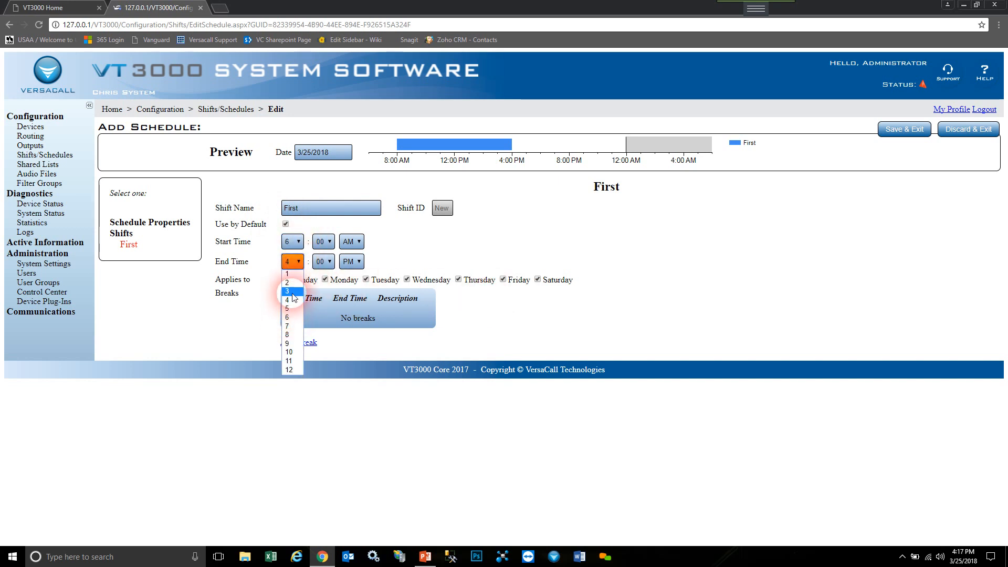
pyautogui.click(288, 291)
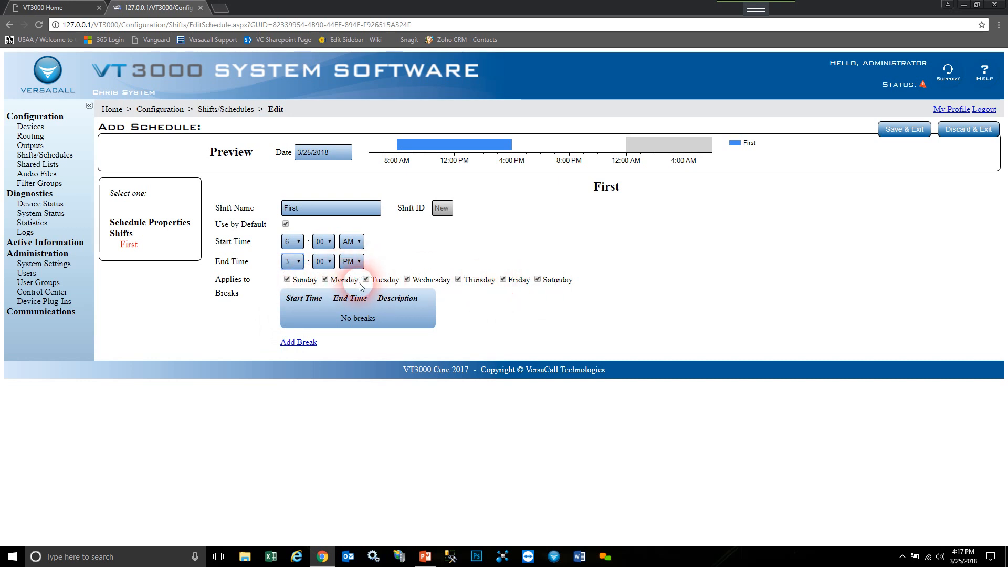
pyautogui.click(538, 280)
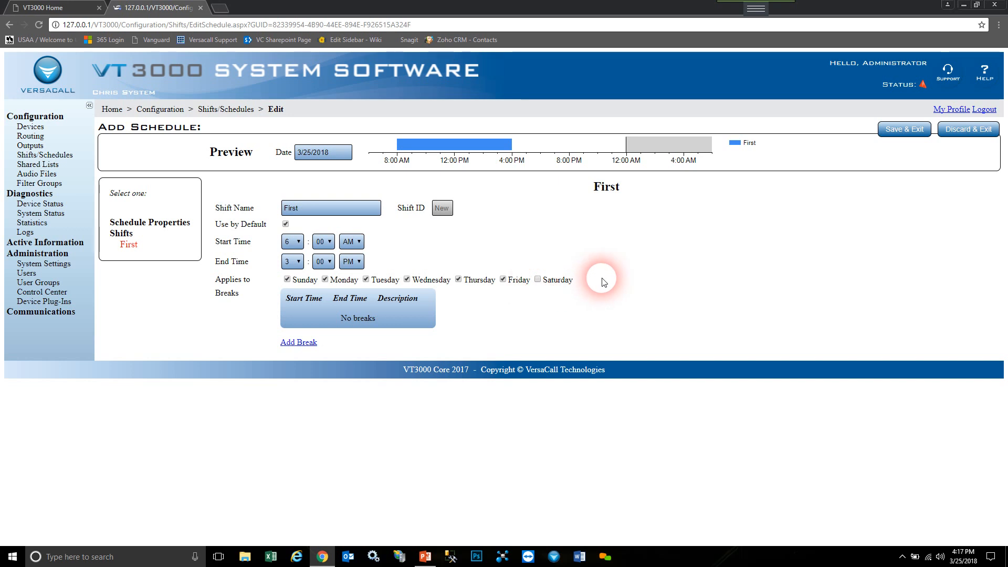
pyautogui.click(503, 279)
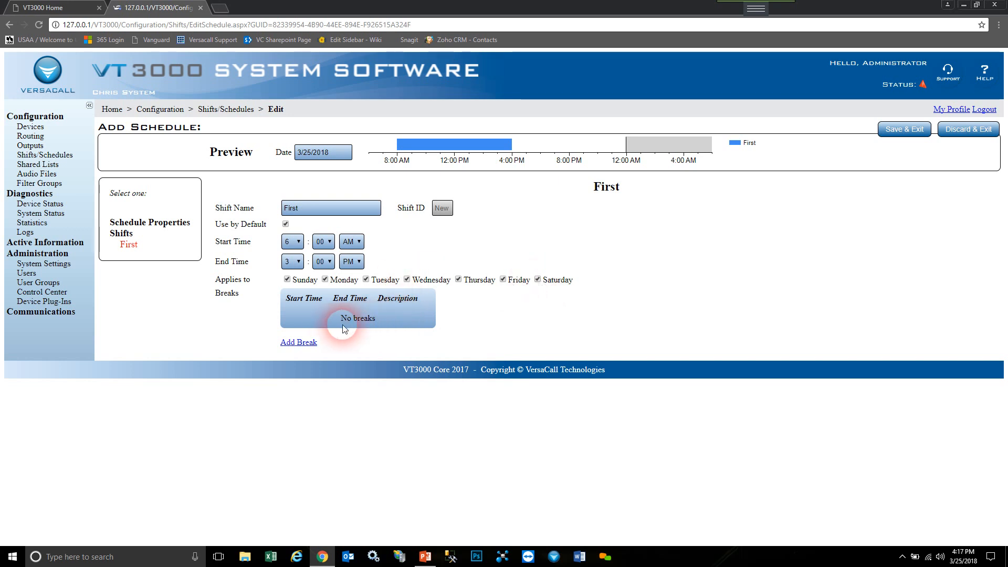
pyautogui.click(315, 345)
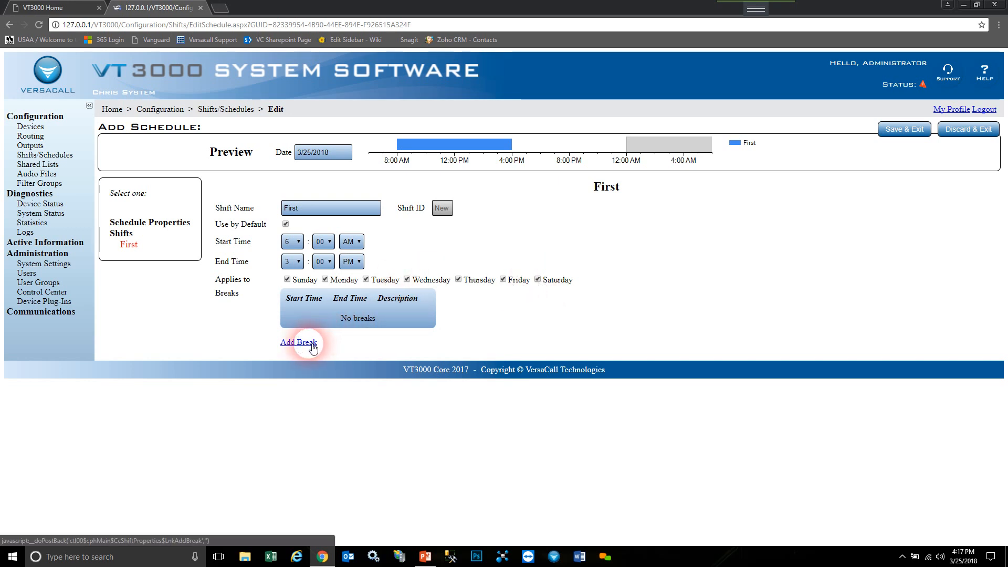
# - Label the first 9:15–9:30 AM break '1 st Break'
pyautogui.click(313, 344)
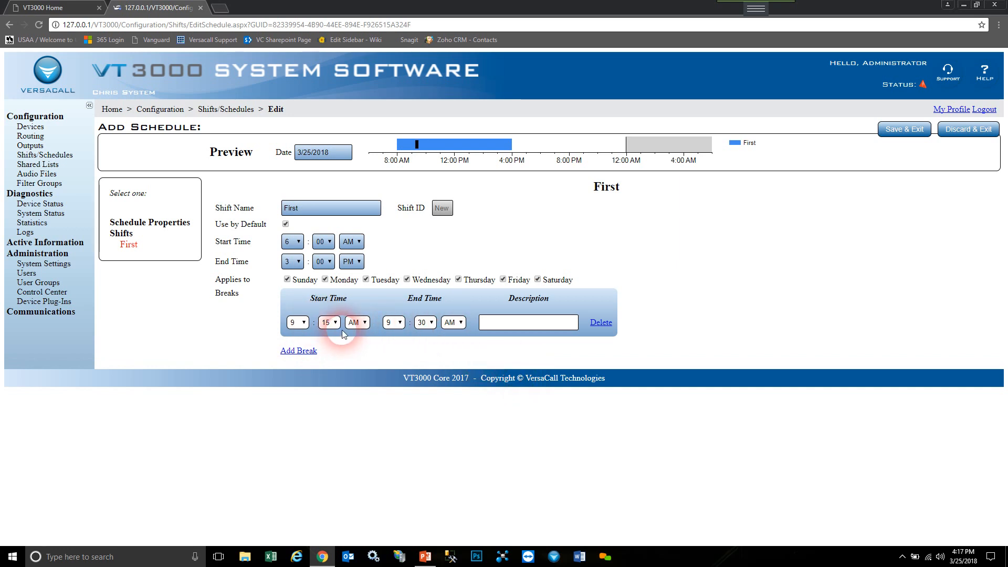
pyautogui.click(494, 321)
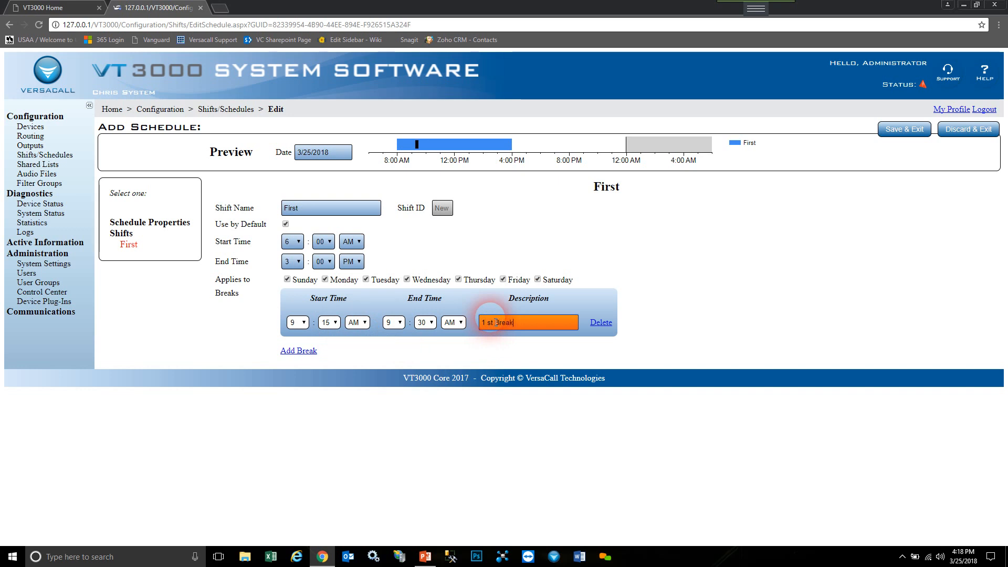
pyautogui.write('1 st Break')
# - Add a Lunch break from 11:00 to 11:30 AM and return to the shift list
pyautogui.click(299, 350)
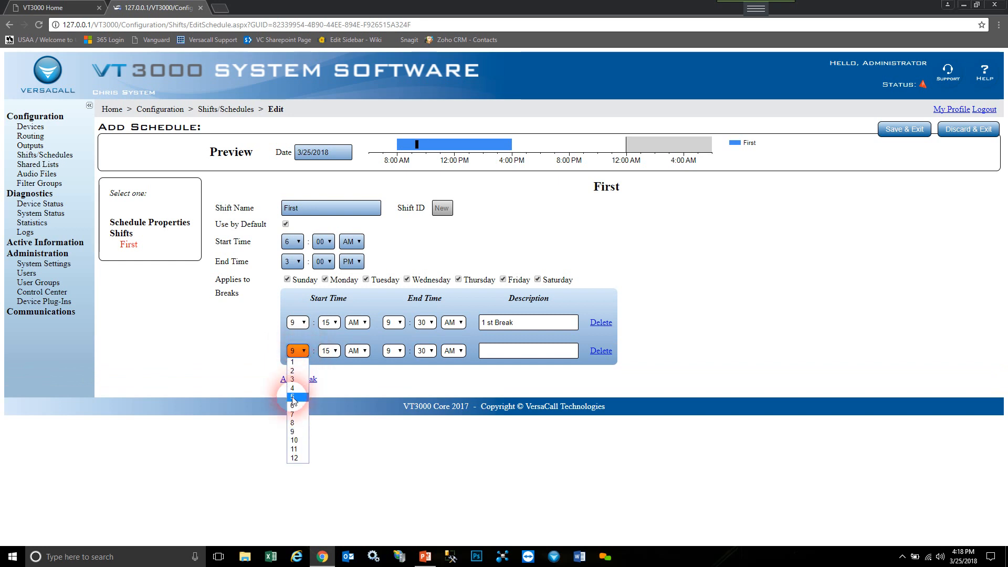
pyautogui.click(294, 449)
pyautogui.click(336, 354)
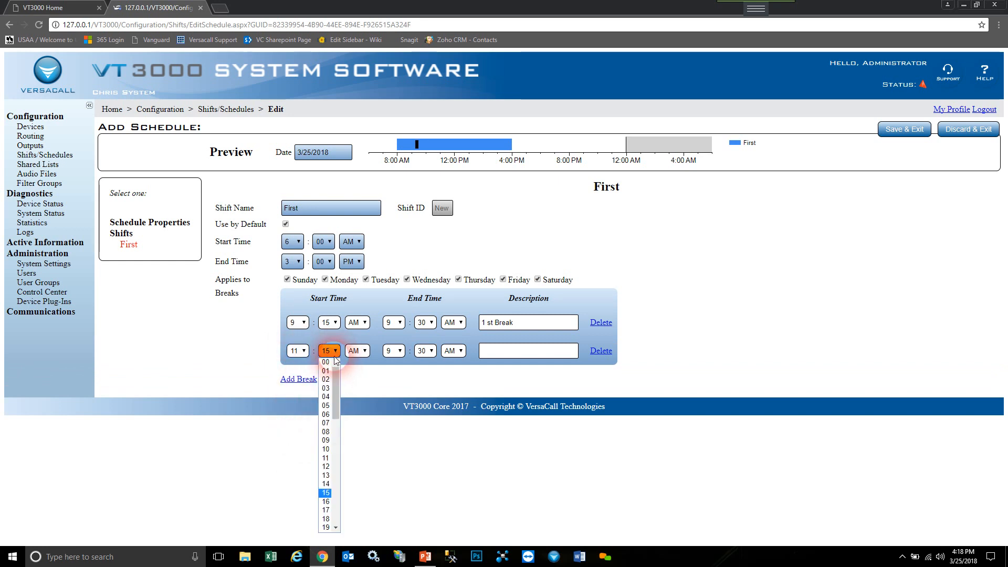
pyautogui.click(328, 363)
pyautogui.click(401, 352)
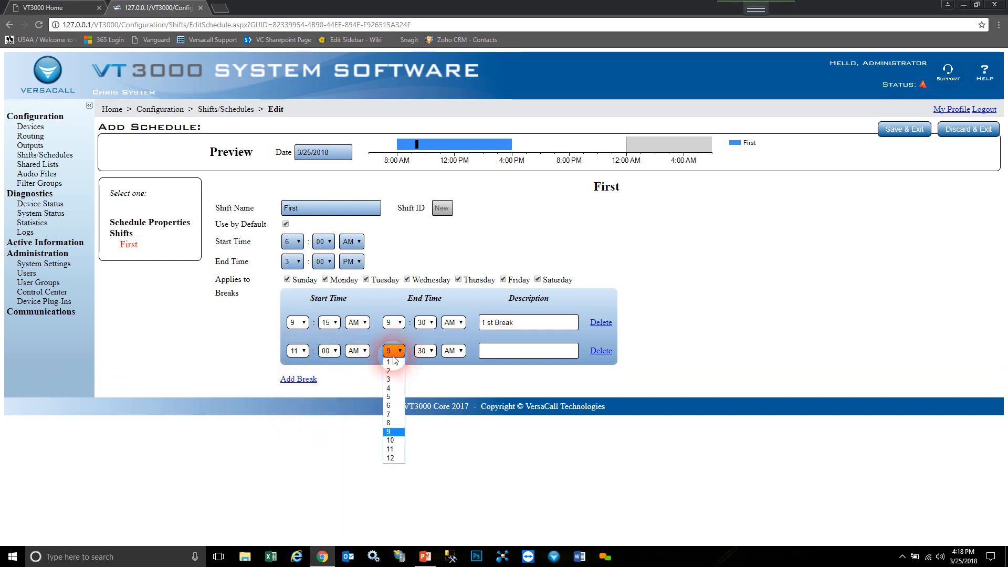
pyautogui.click(397, 450)
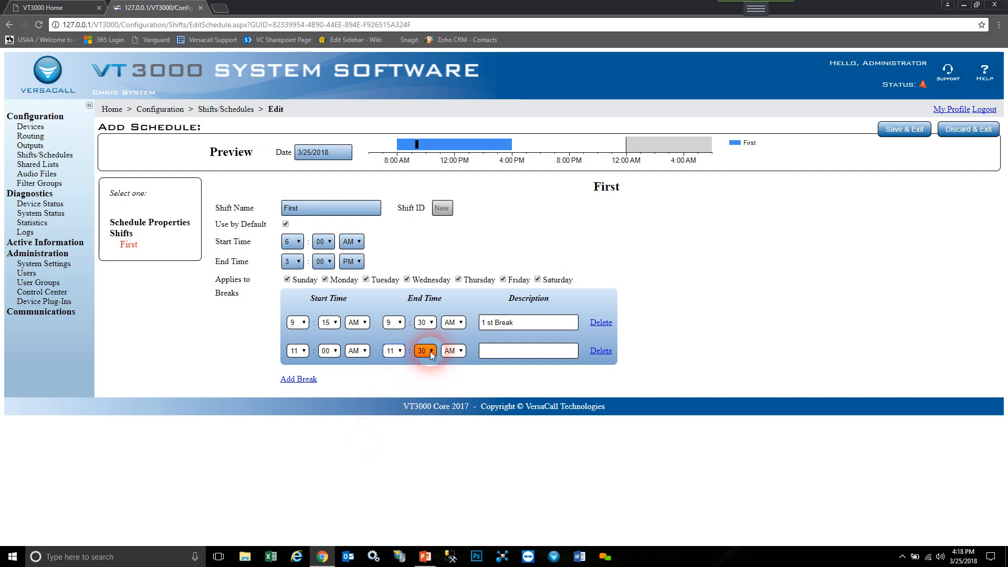
pyautogui.click(493, 352)
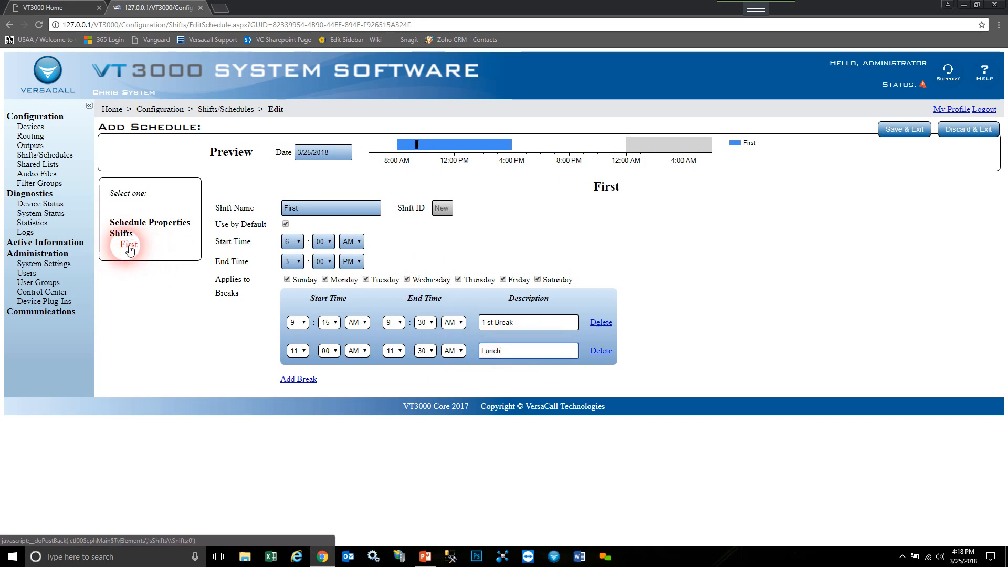
pyautogui.click(125, 239)
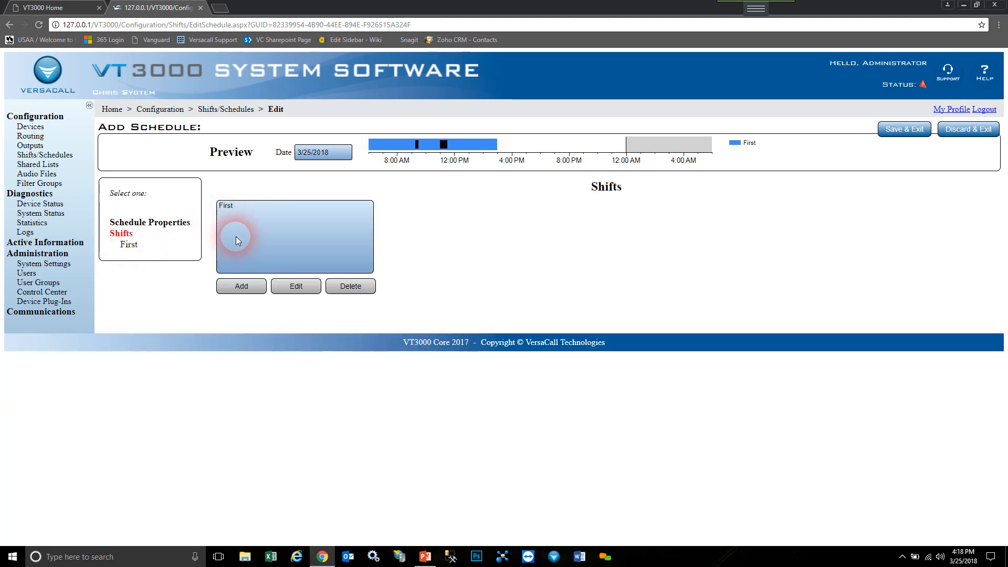
# - Add a Second shift from 3:00 PM to 10:00 PM and save the schedule
pyautogui.click(256, 290)
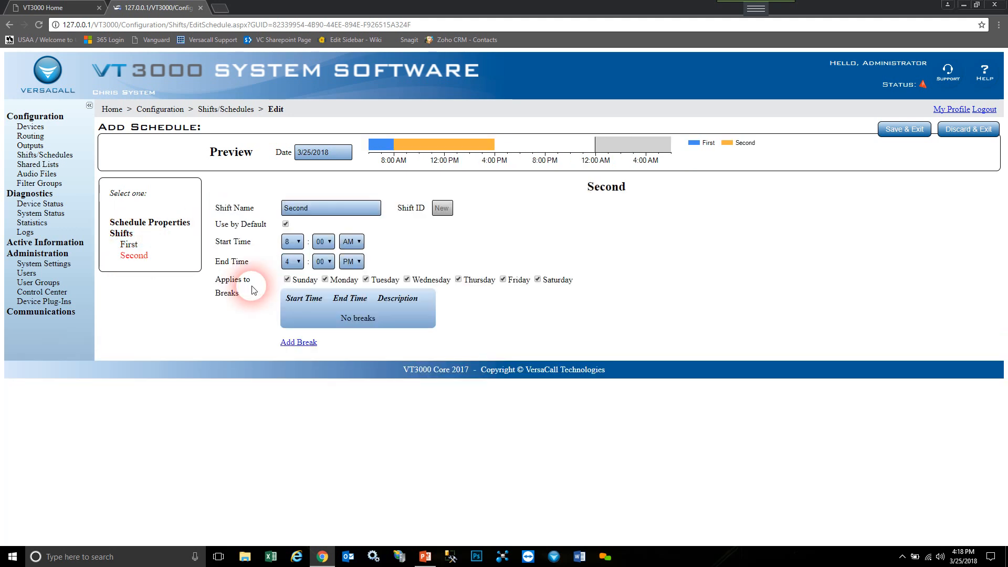
pyautogui.click(292, 241)
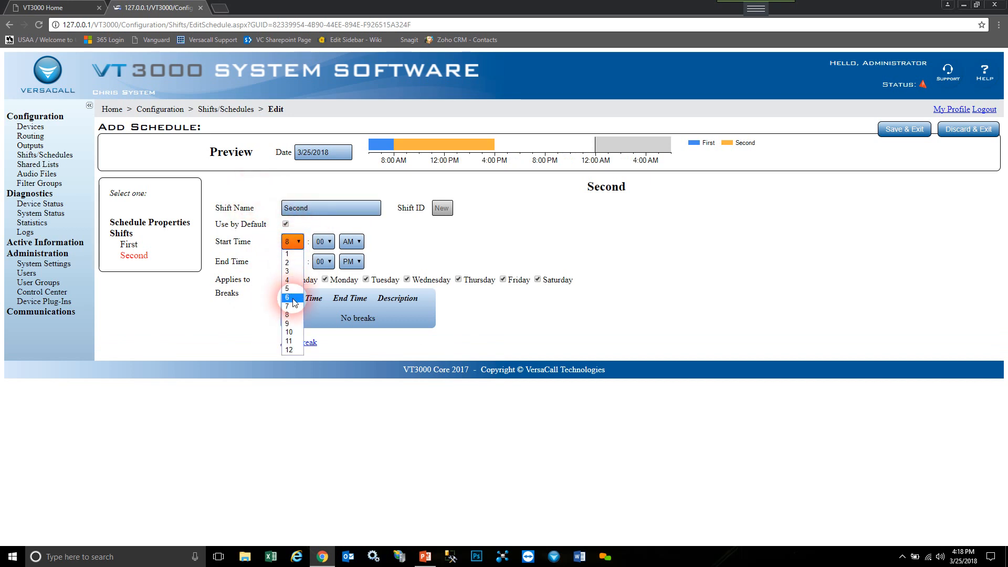
pyautogui.click(293, 271)
pyautogui.click(359, 242)
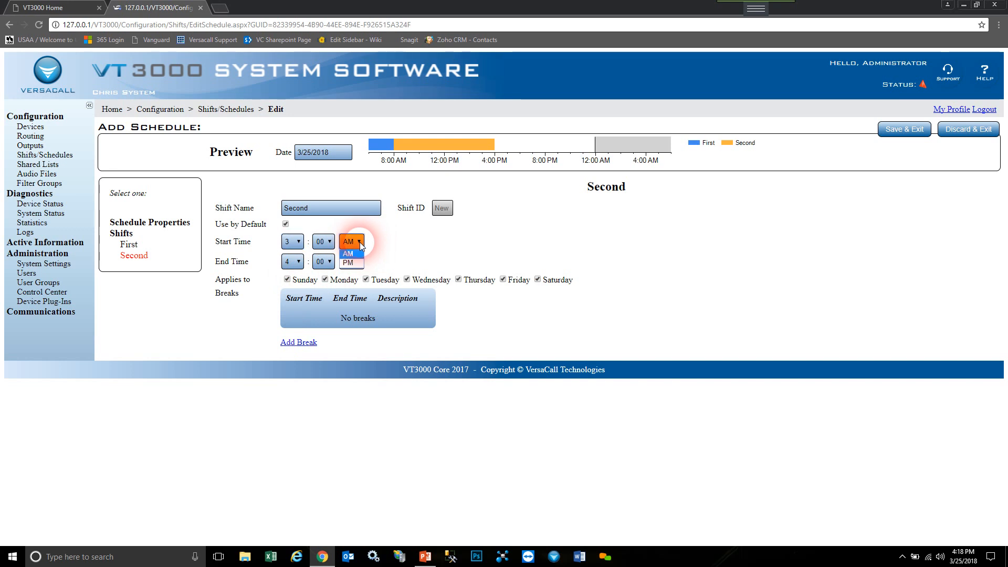
pyautogui.click(348, 263)
pyautogui.click(292, 262)
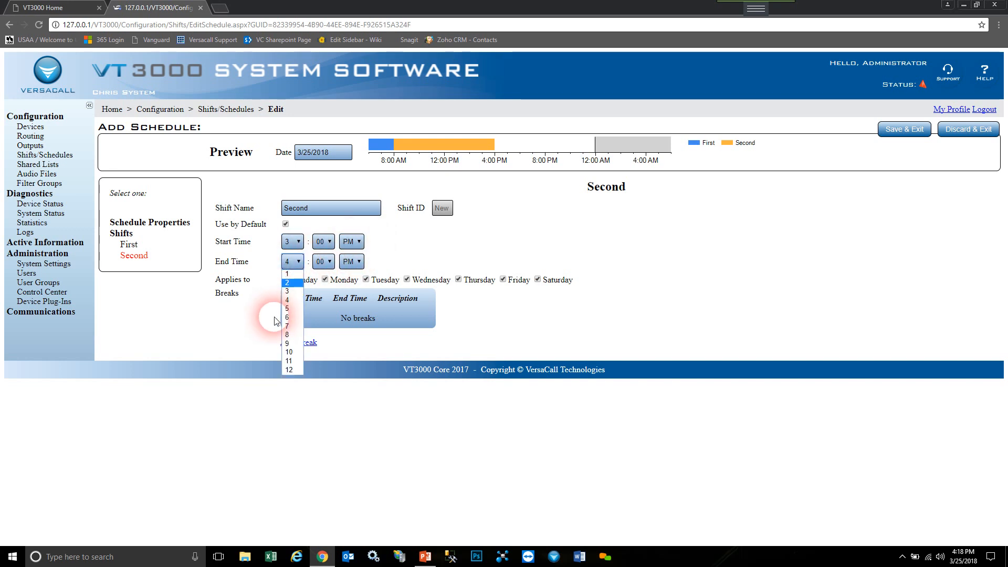
pyautogui.click(289, 352)
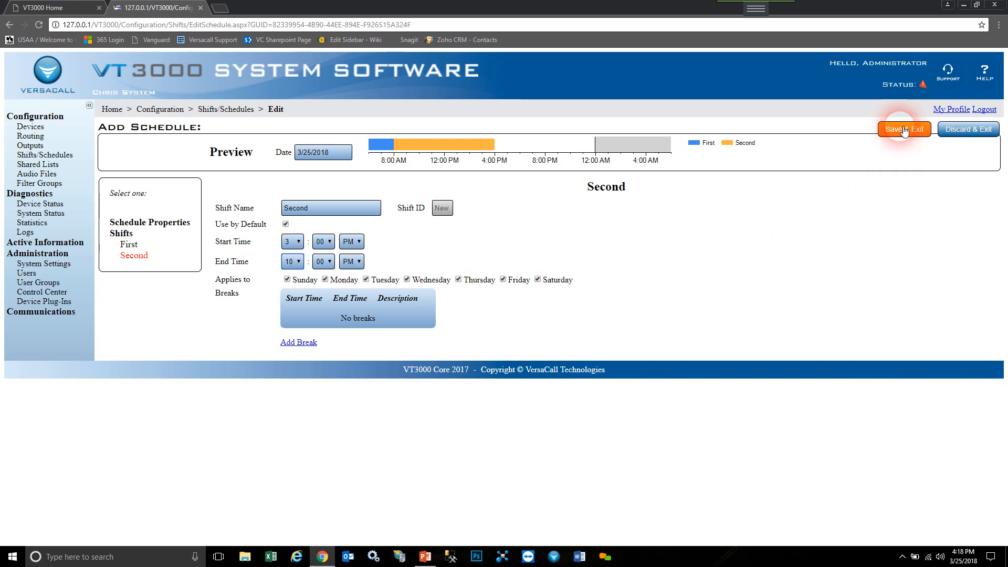
pyautogui.click(519, 173)
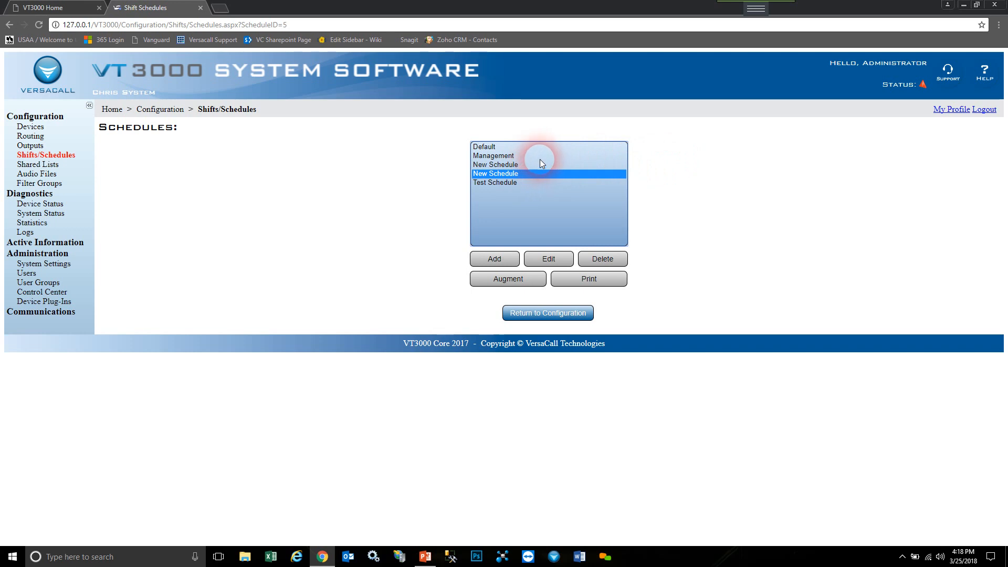
# - Open the Management schedule for editing and bring up its First shift
pyautogui.click(505, 157)
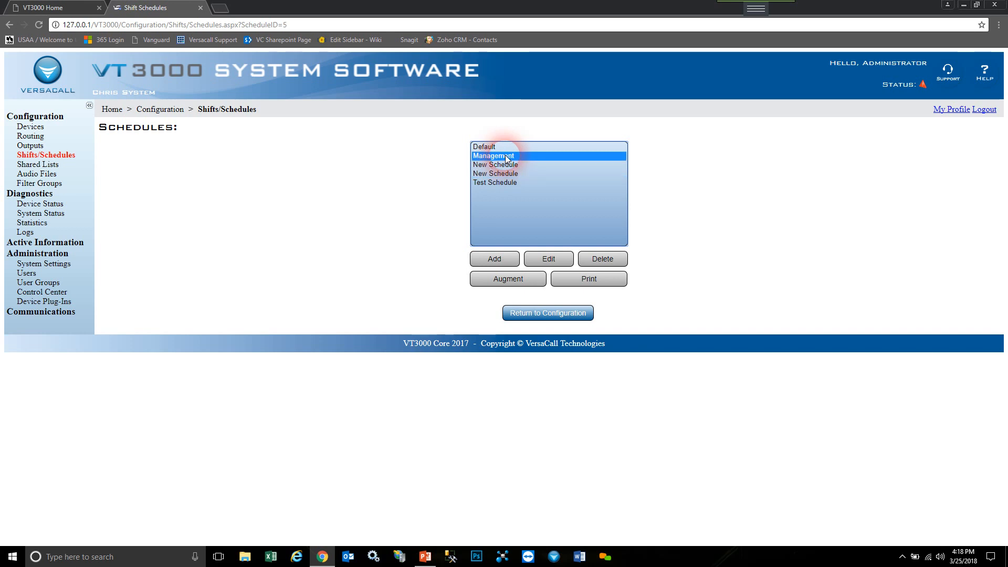
pyautogui.click(548, 259)
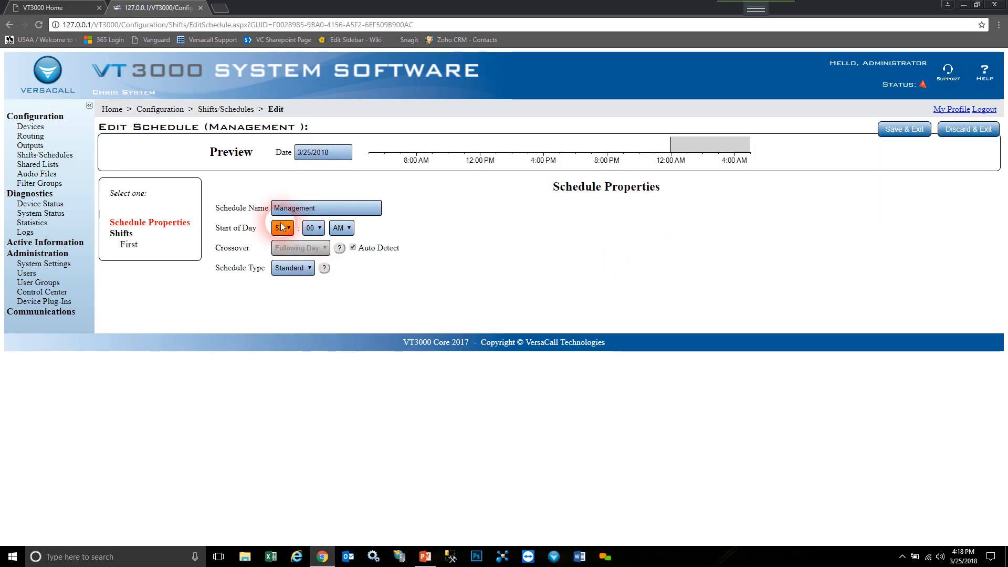
pyautogui.click(290, 229)
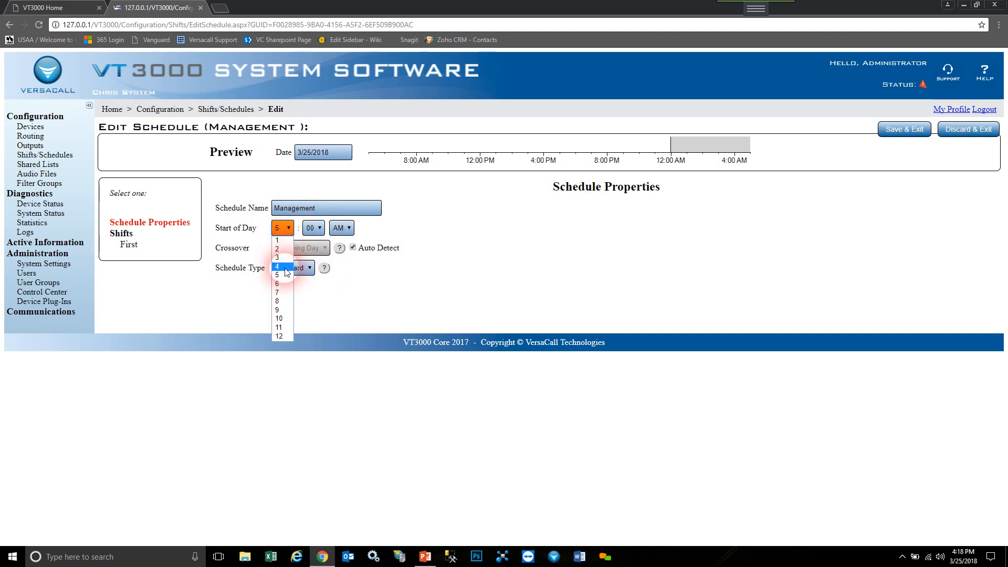
pyautogui.click(284, 252)
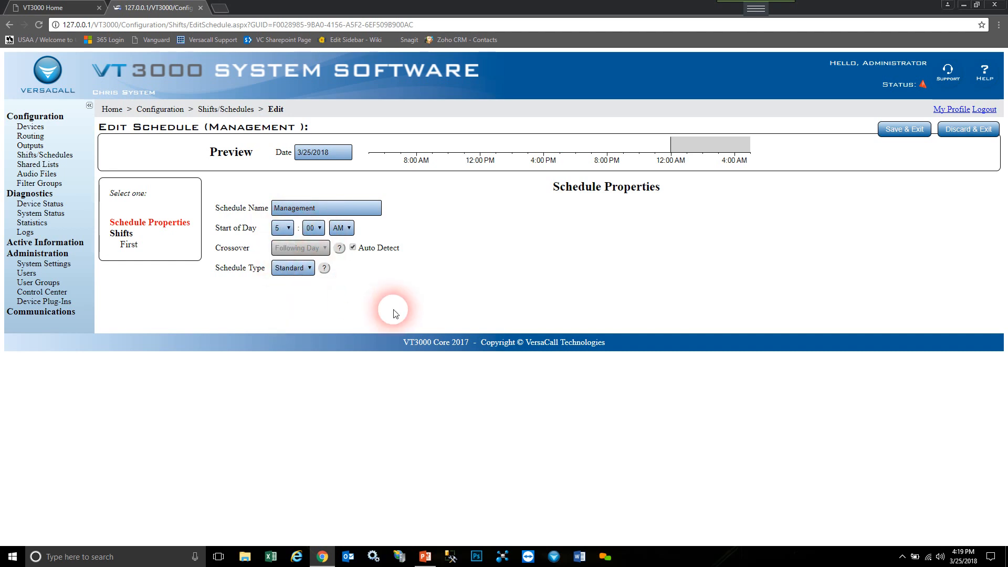
pyautogui.click(141, 249)
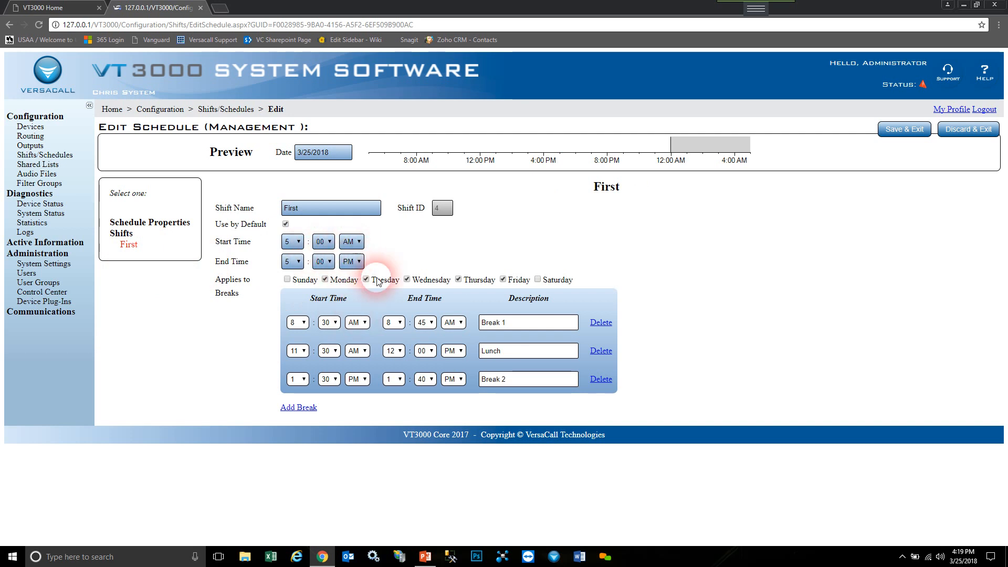
# - Delete Break 2 and extend the First shift to Sunday and Saturday
pyautogui.click(601, 379)
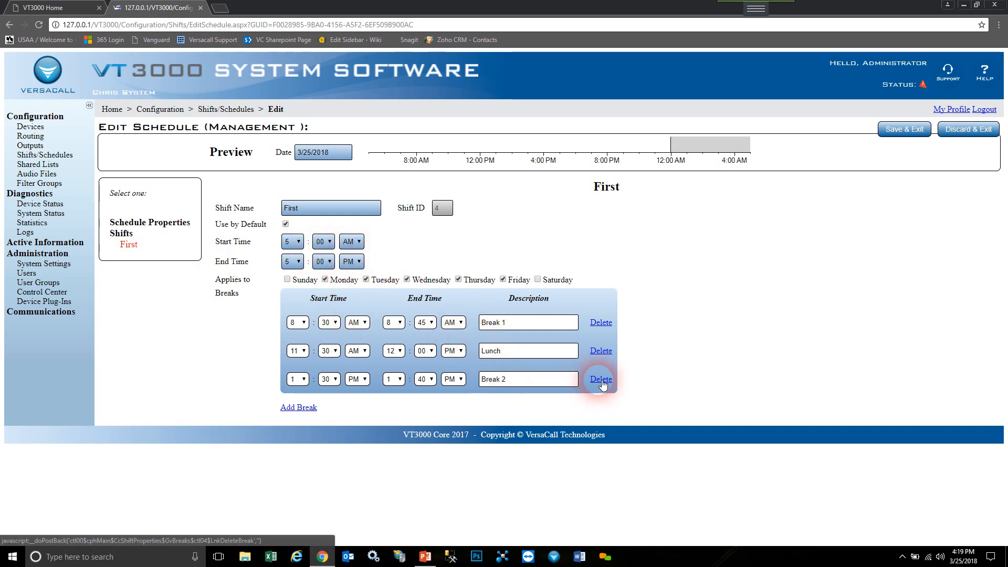
pyautogui.click(549, 81)
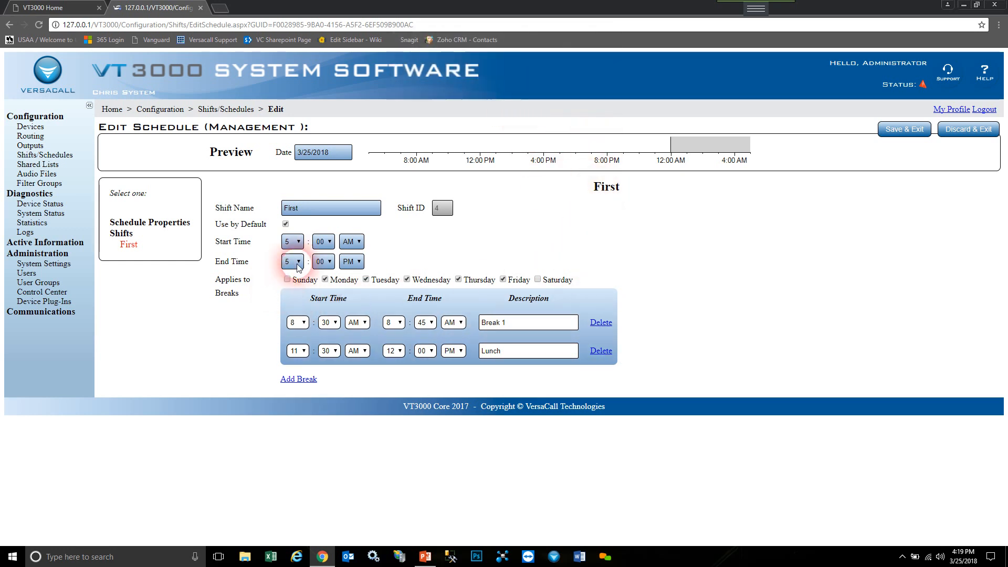
pyautogui.click(286, 279)
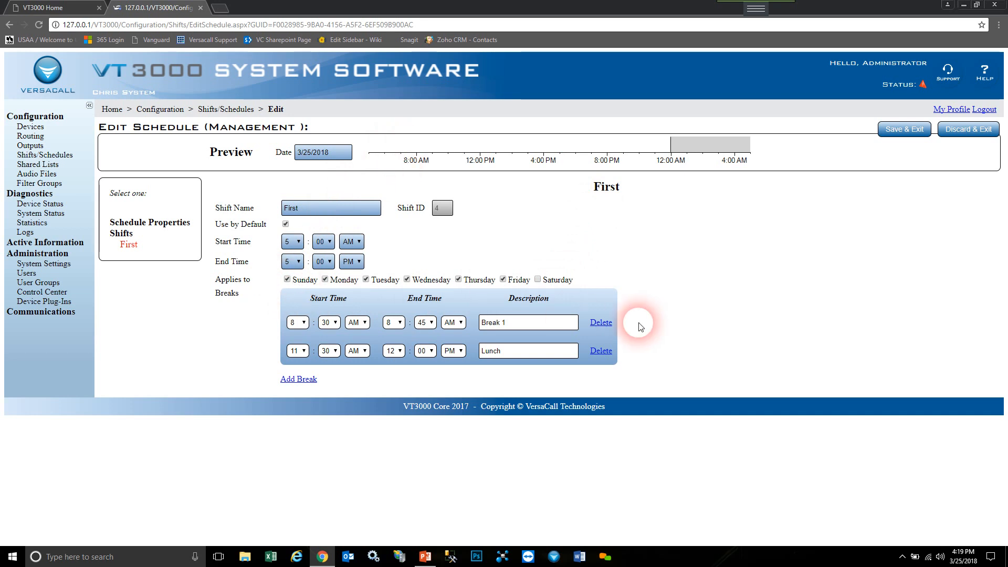
pyautogui.click(537, 280)
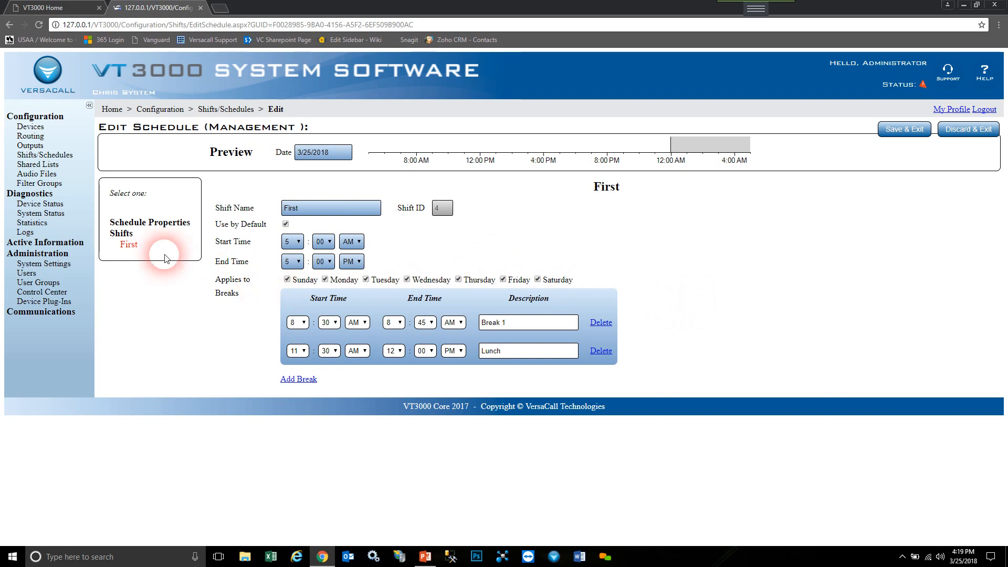
# - Return to the shift list and save the Management schedule
pyautogui.click(131, 238)
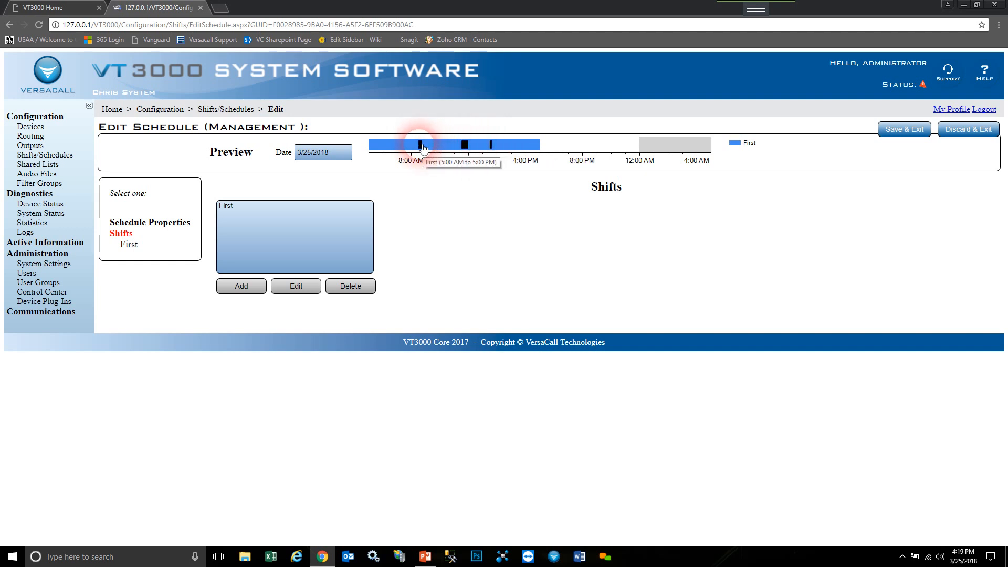
pyautogui.click(905, 131)
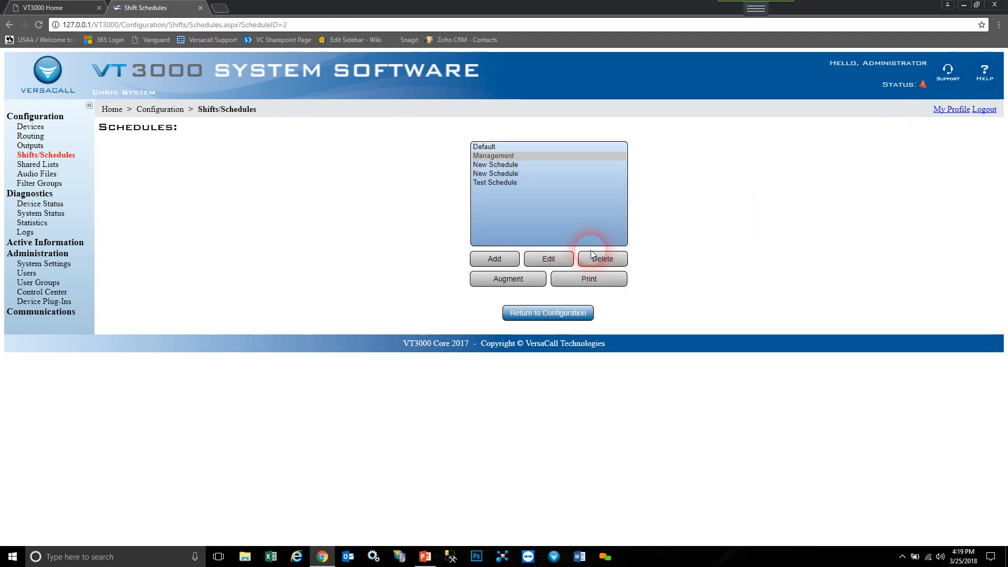
pyautogui.click(488, 155)
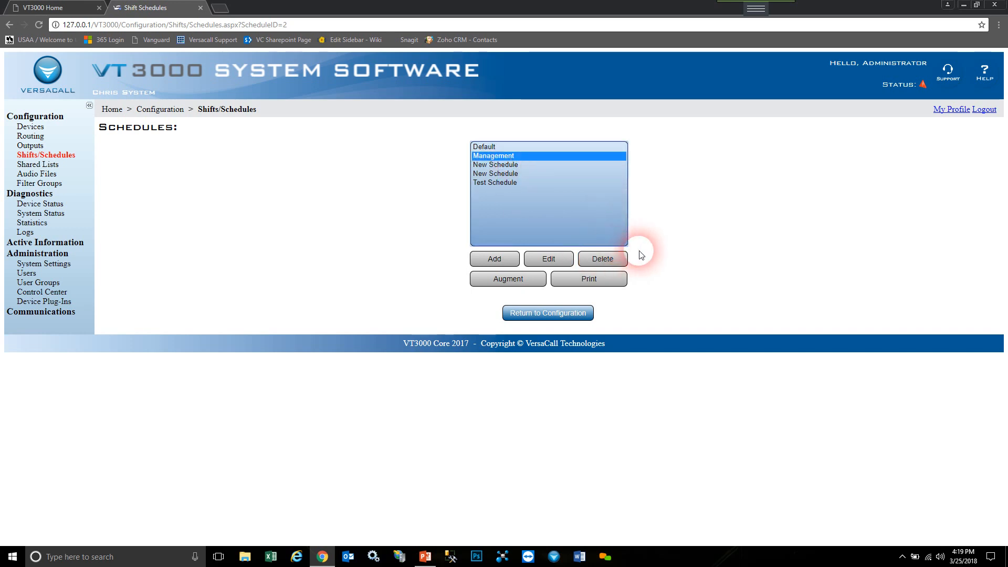
pyautogui.click(606, 284)
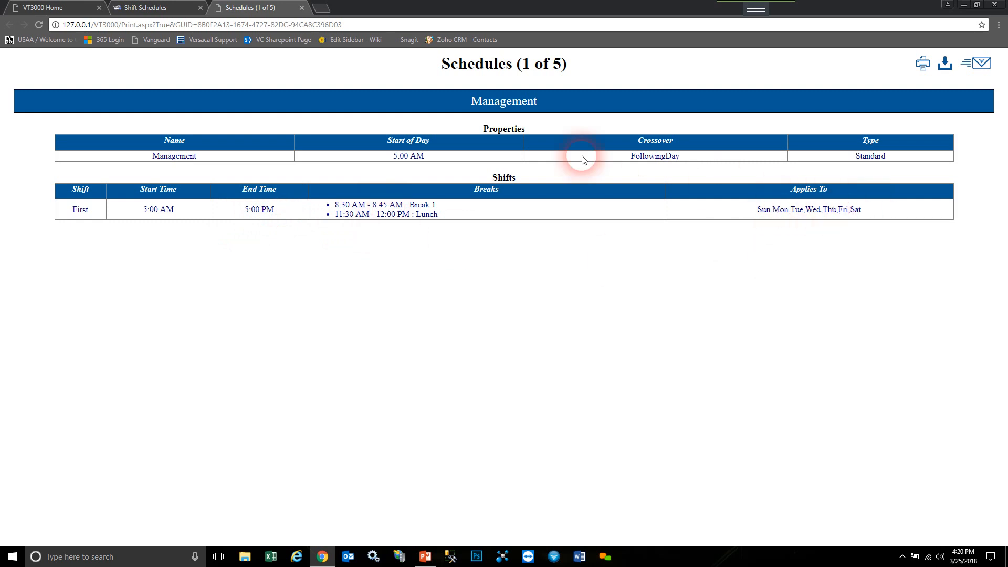
pyautogui.click(301, 8)
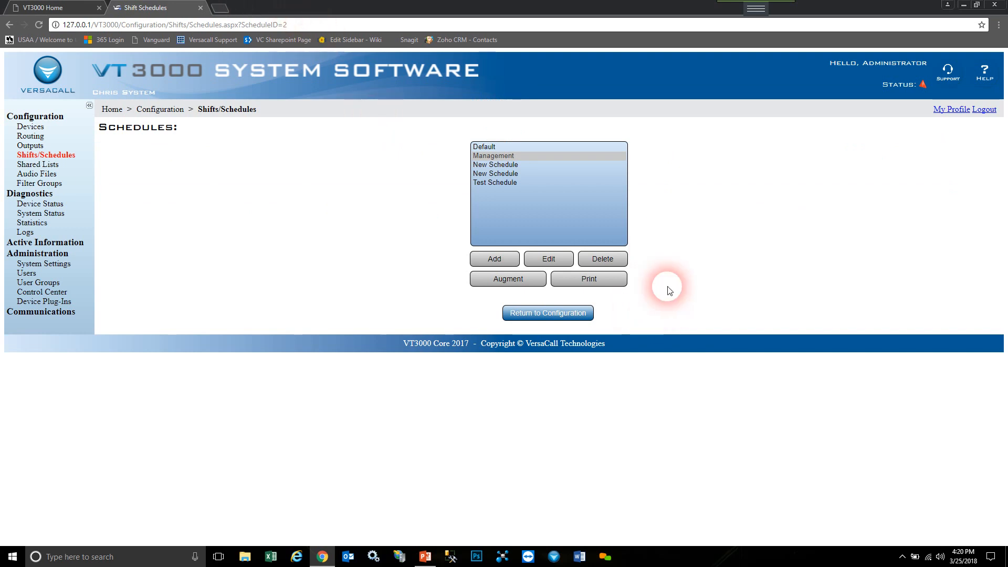
# - Augment the Management schedule, disabling its First shift for March 26, 2018
pyautogui.click(500, 156)
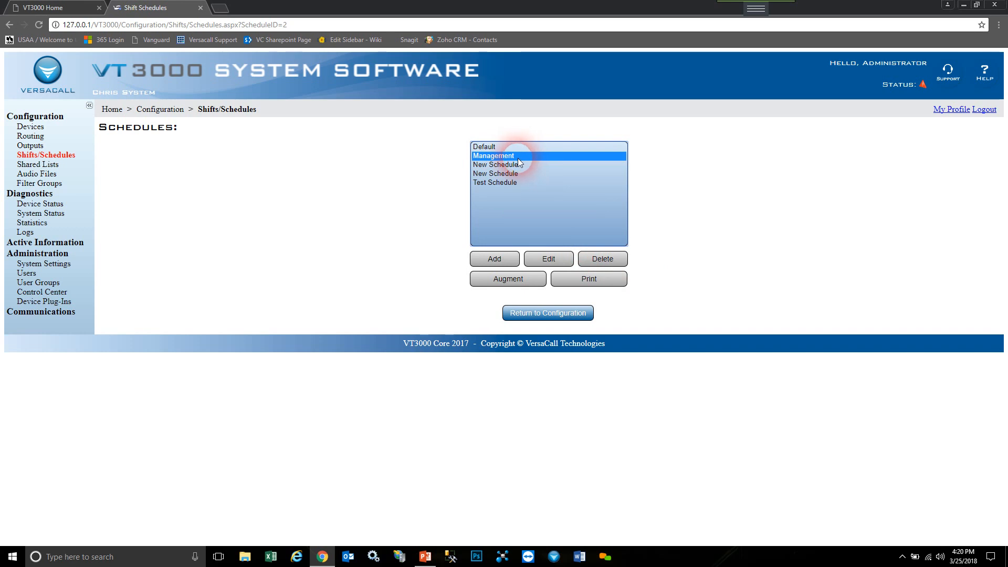
pyautogui.click(534, 283)
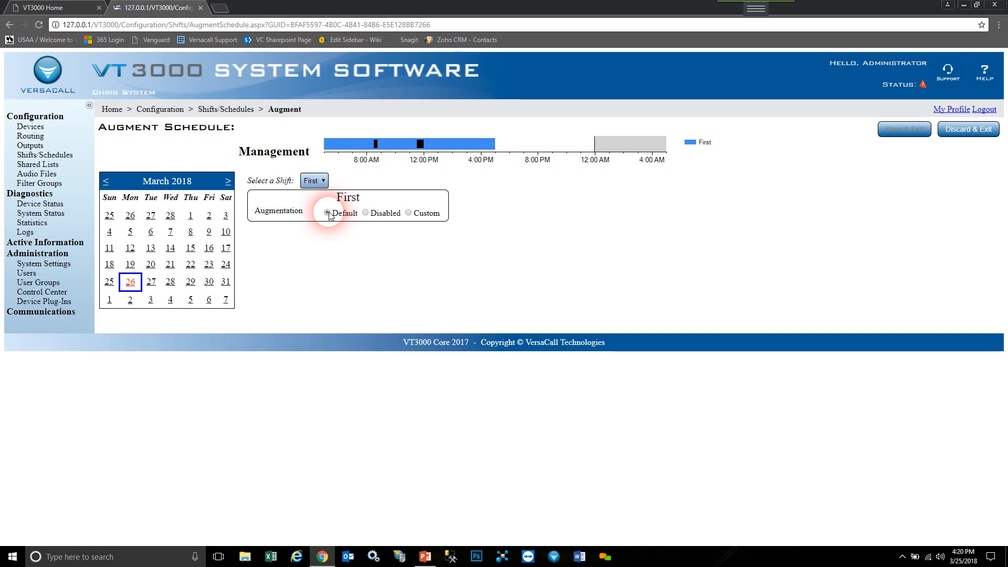
pyautogui.click(366, 213)
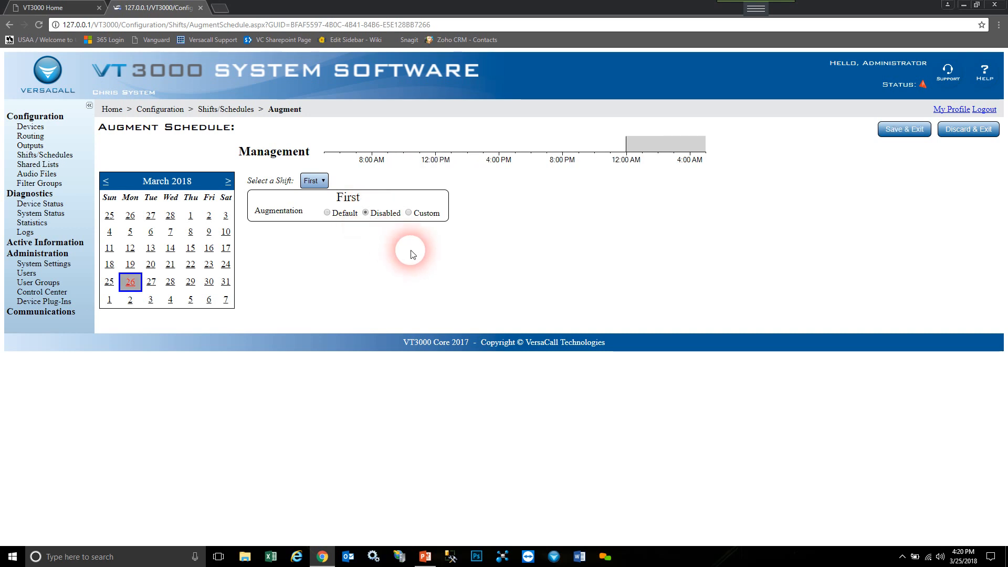
# - Make the First shift custom for March 26, ending at 6:00 PM
pyautogui.click(409, 213)
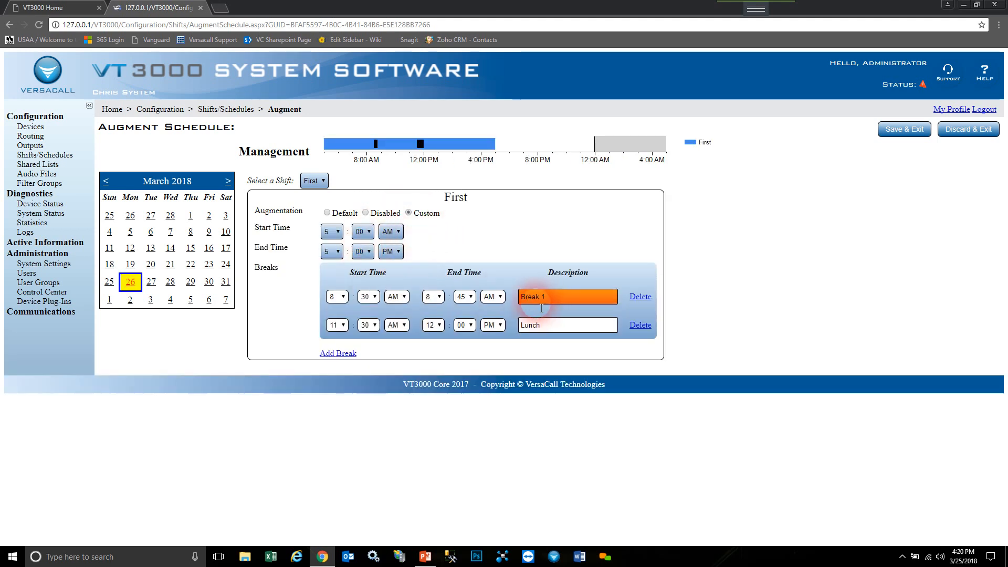
pyautogui.click(339, 254)
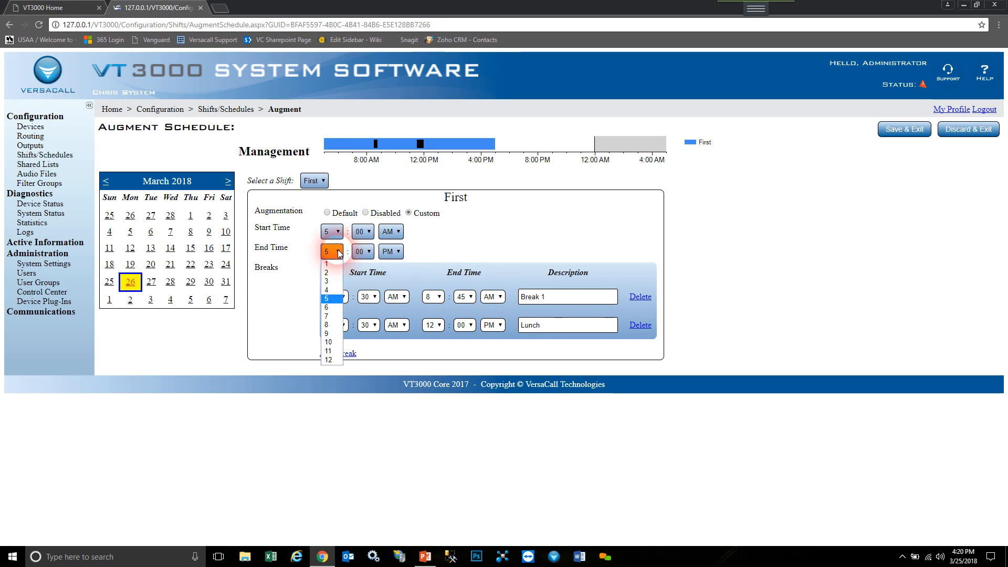
pyautogui.click(329, 308)
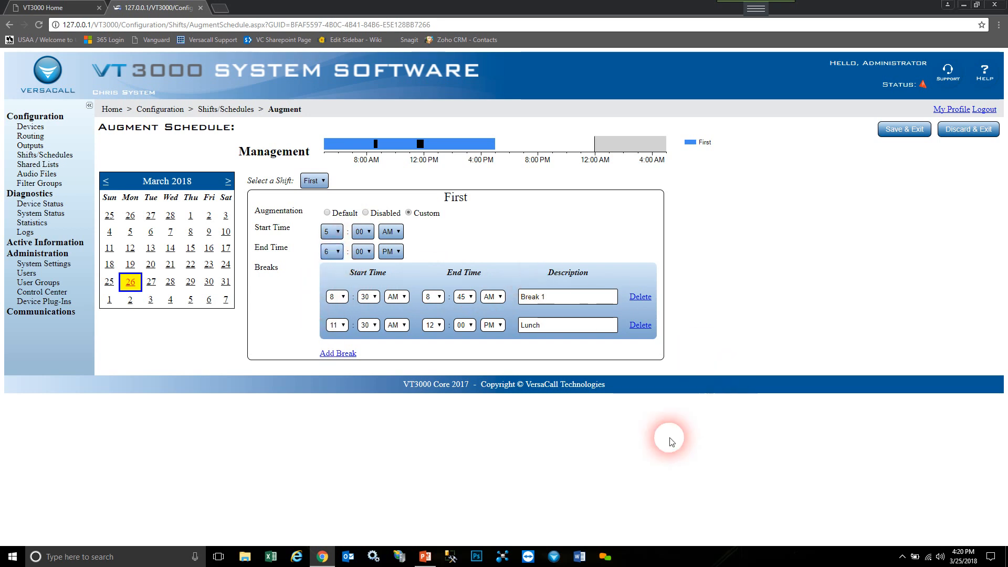
# - Add a third break to the shift, starting at 3:00 PM
pyautogui.click(338, 353)
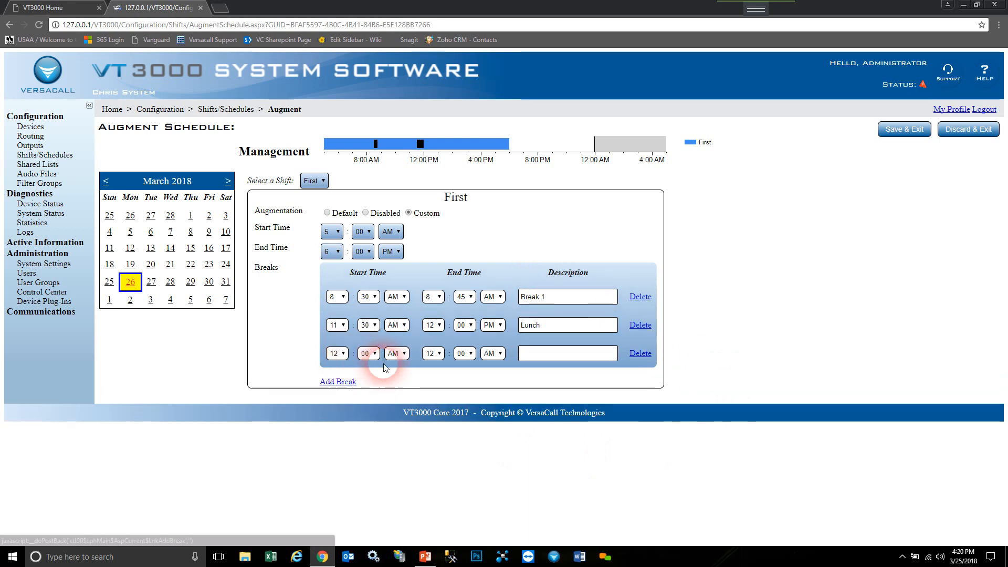
pyautogui.click(336, 353)
pyautogui.click(333, 384)
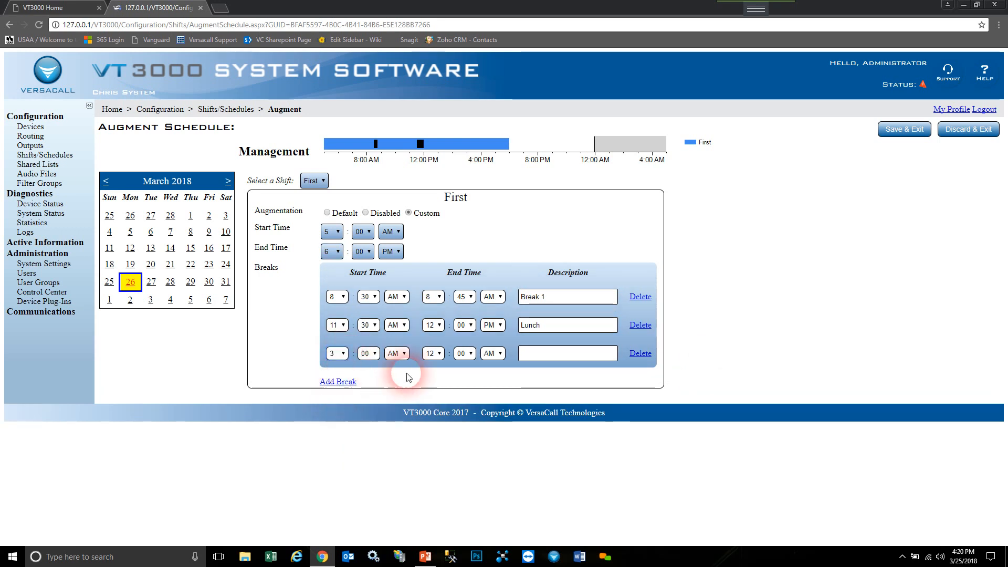
pyautogui.click(404, 354)
pyautogui.click(402, 372)
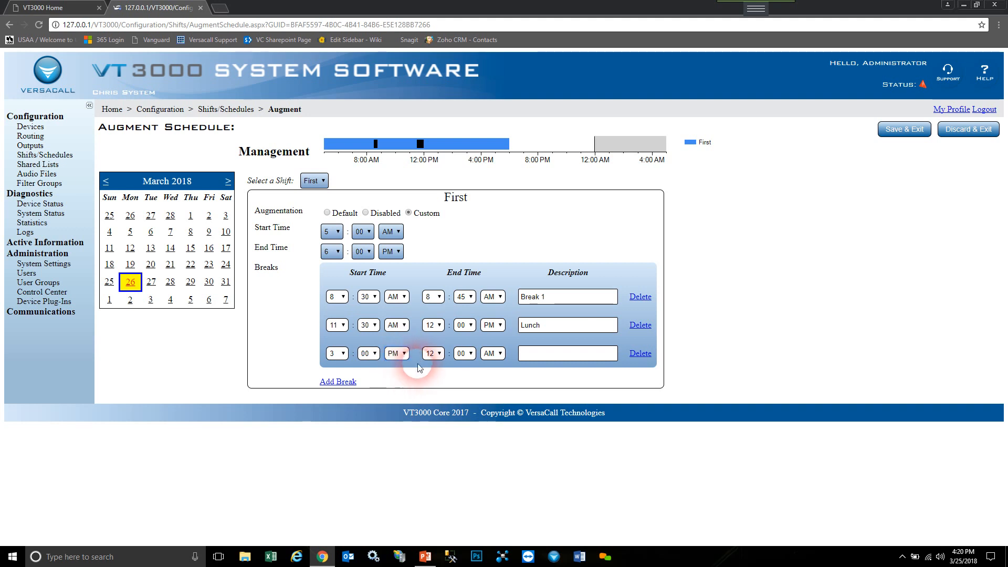
# - Set the new break to end at 3:30 PM and describe it as 'Break 2'
pyautogui.click(433, 354)
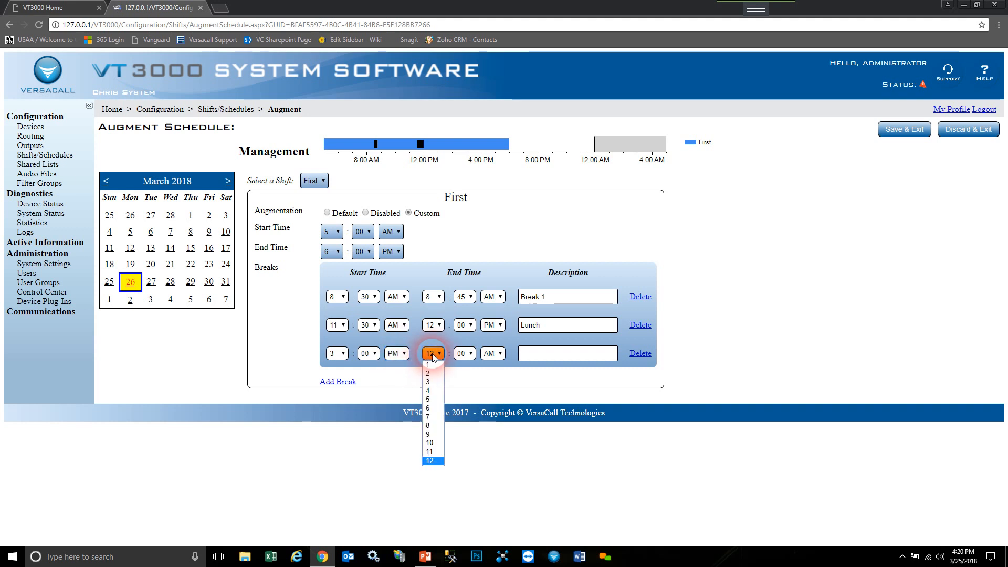
pyautogui.click(428, 382)
pyautogui.click(464, 353)
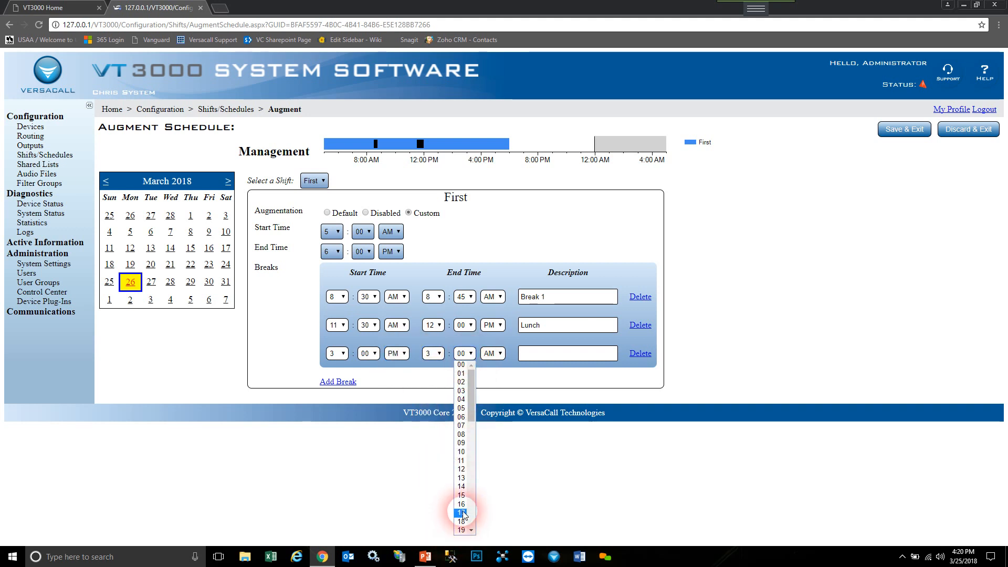
pyautogui.scroll(-8, 459, 509)
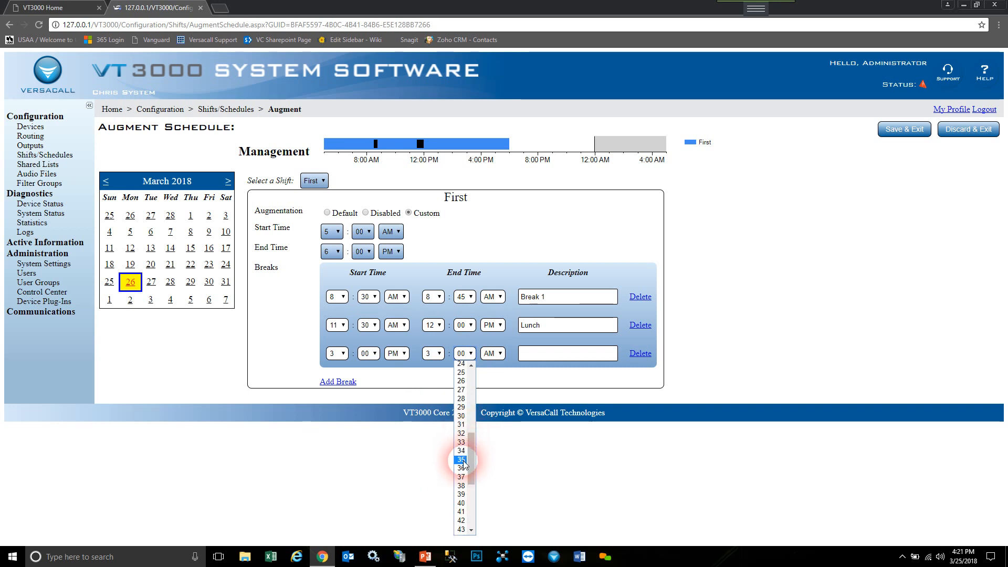
pyautogui.click(472, 416)
pyautogui.click(492, 354)
pyautogui.click(491, 367)
pyautogui.click(530, 364)
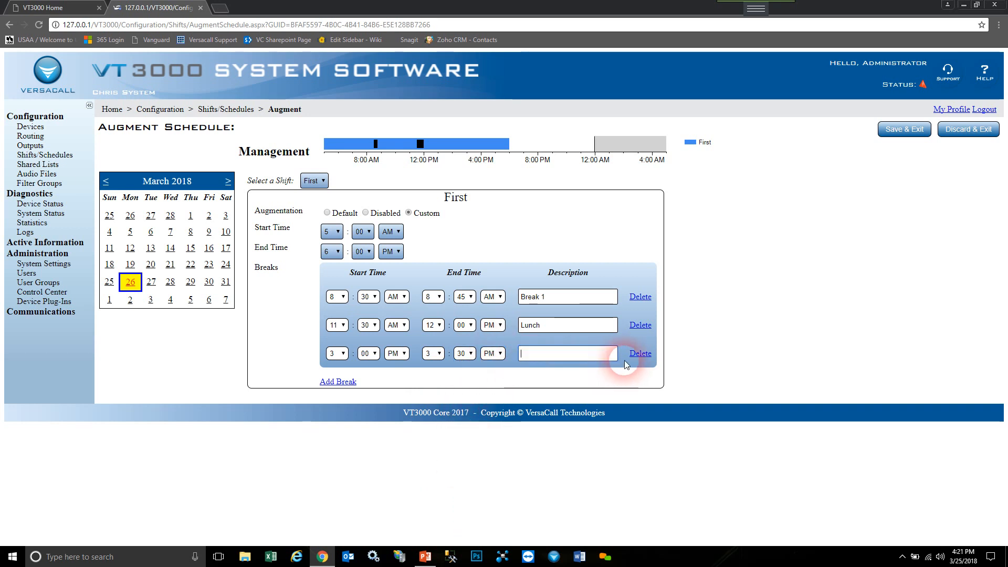
pyautogui.write('Break 2')
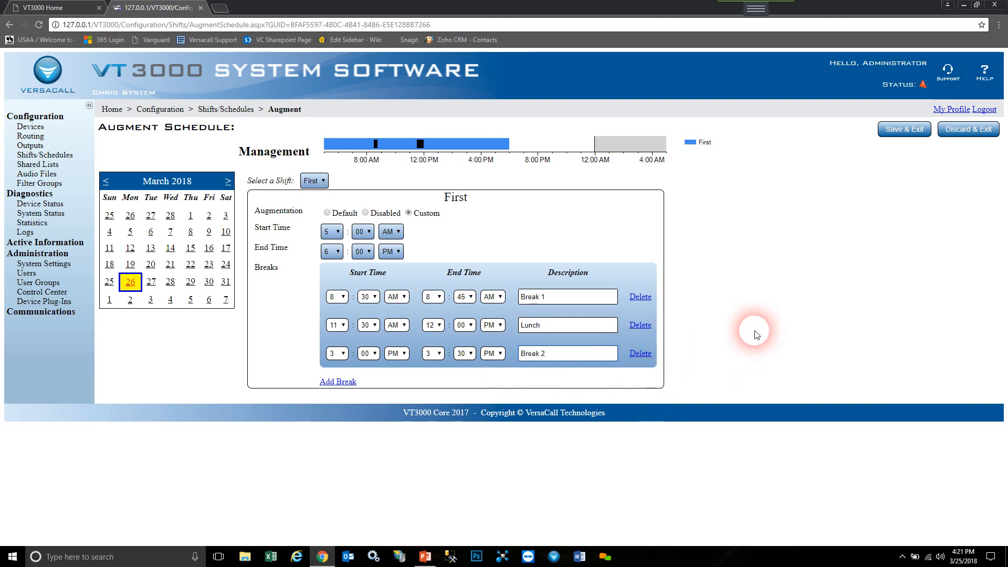
# - Save the March 26 augmentation, then minimize Chrome and select the Overview slide's bullet list in PowerPoint
pyautogui.click(156, 284)
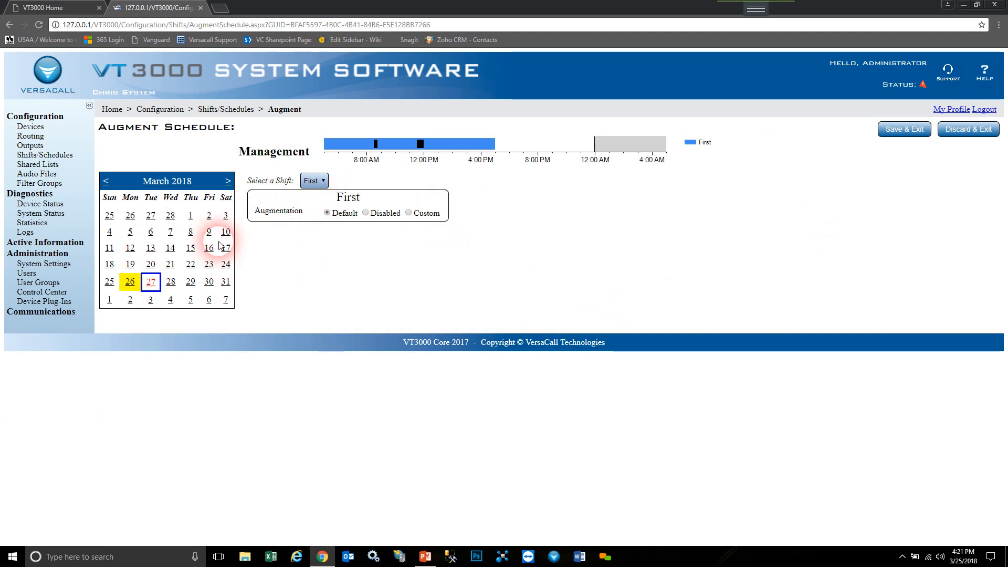
pyautogui.click(917, 131)
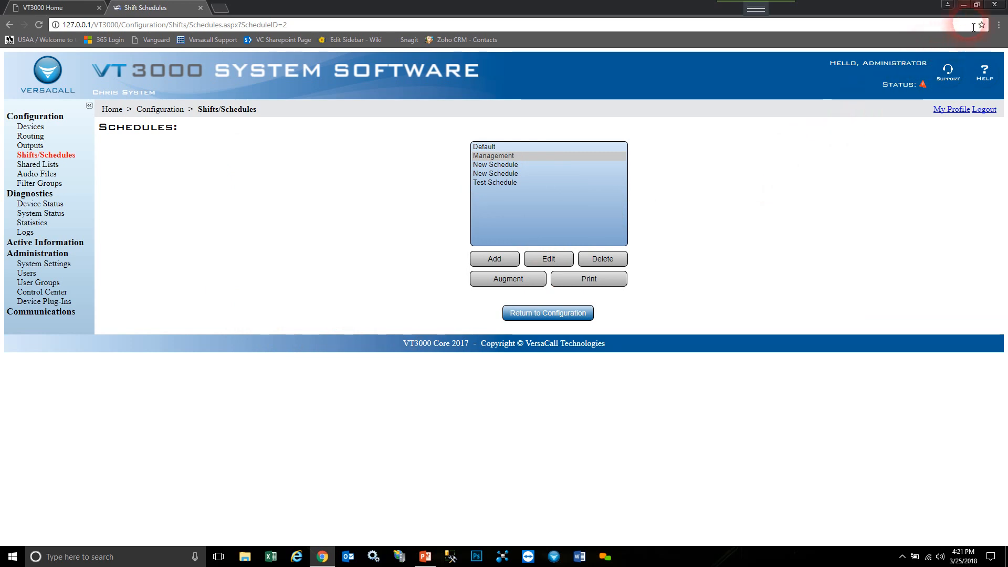
pyautogui.click(963, 4)
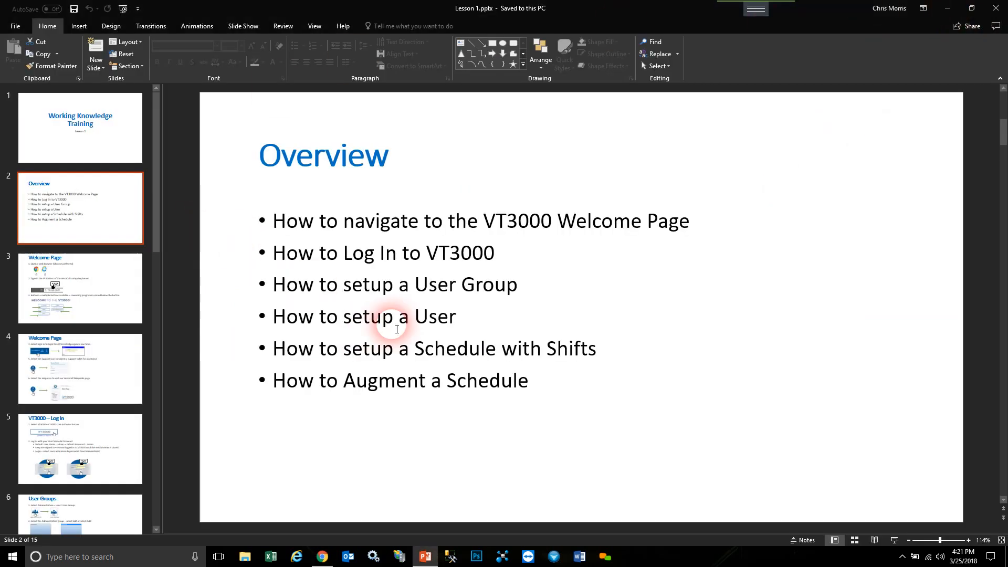
pyautogui.click(474, 209)
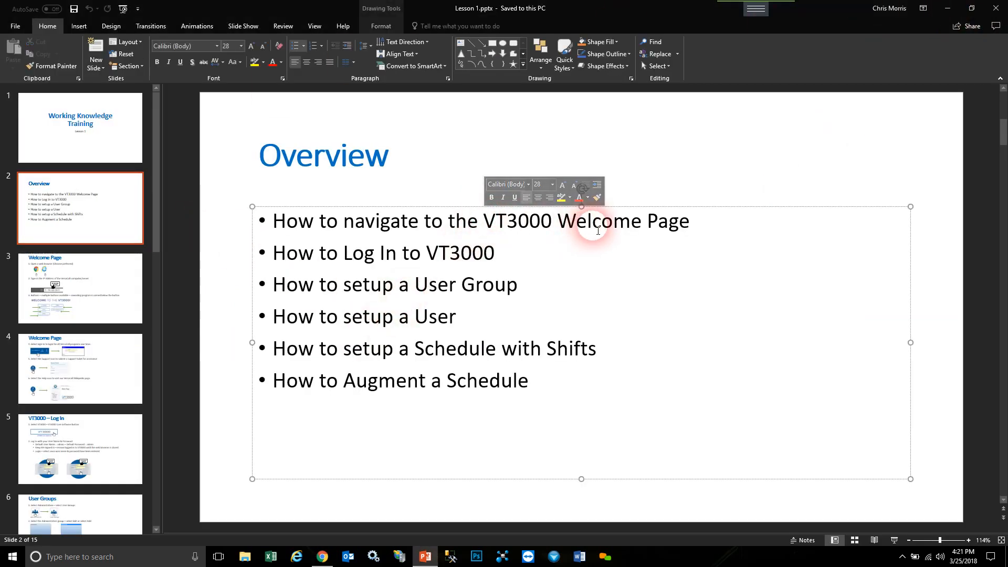